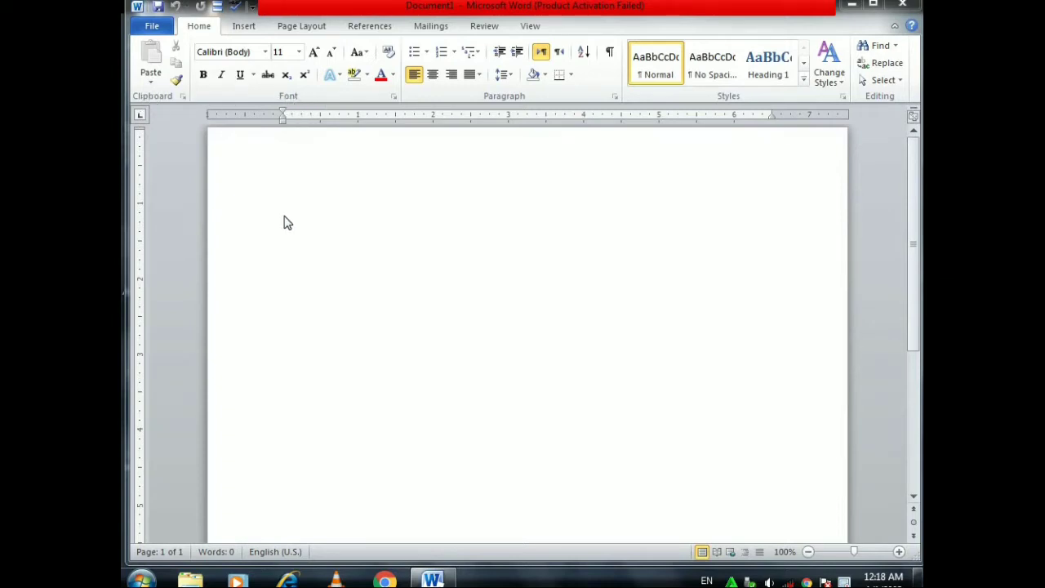
Generate sample paragraphs in the blank document with the =rand() function
left_click(271, 167)
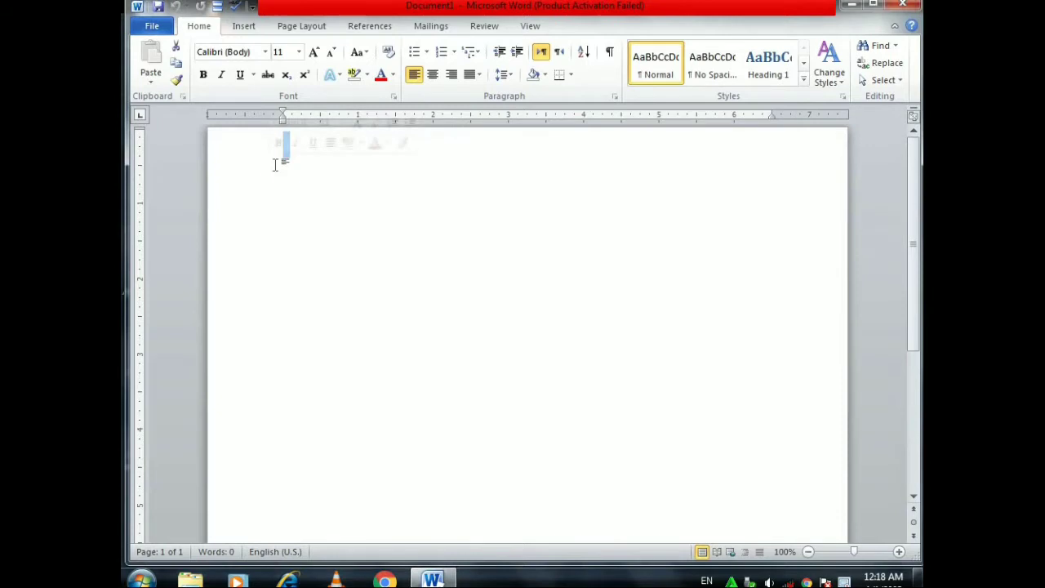
left_click(330, 202)
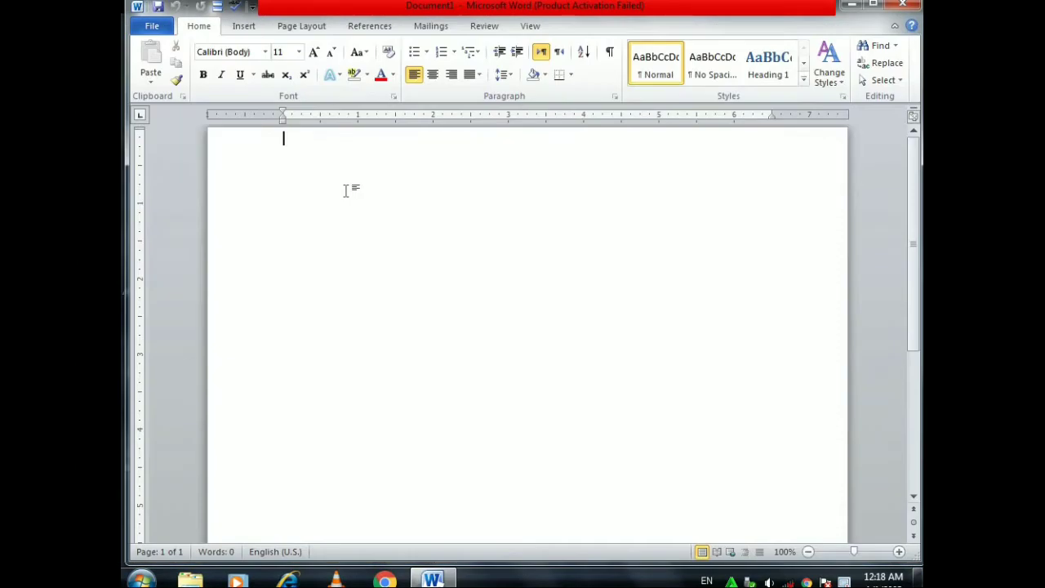
type("=rand")
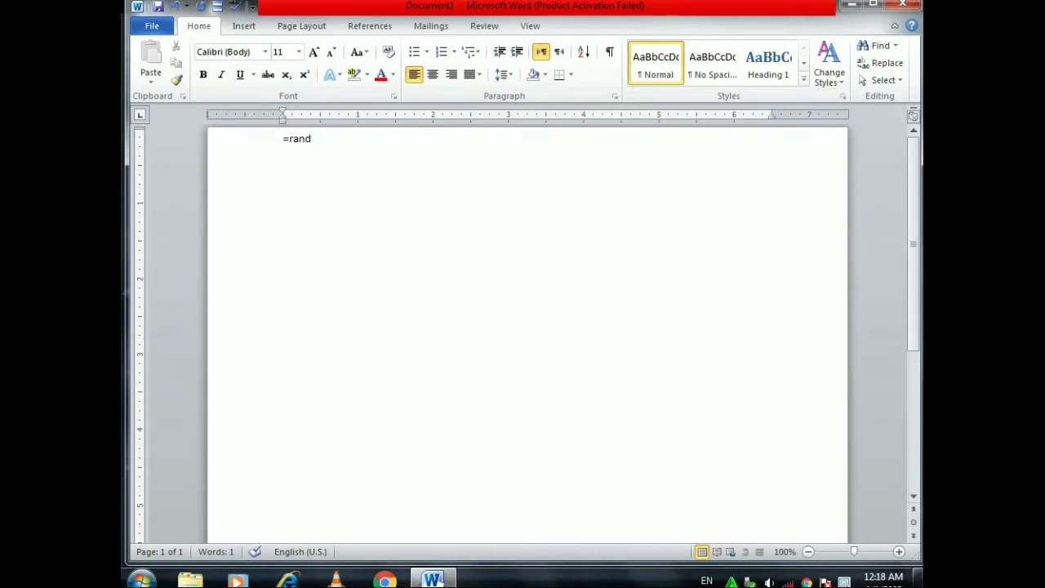
type("()")
key("Return")
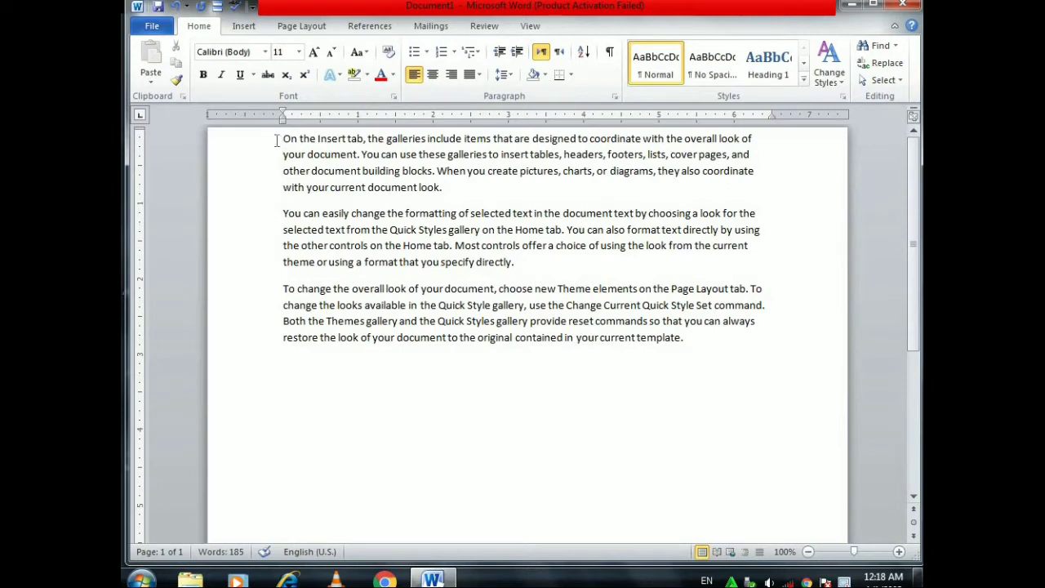
Add two blank lines above the first paragraph and move its opening words "On the Insert tab" onto the line directly above
key("Return")
key("Return")
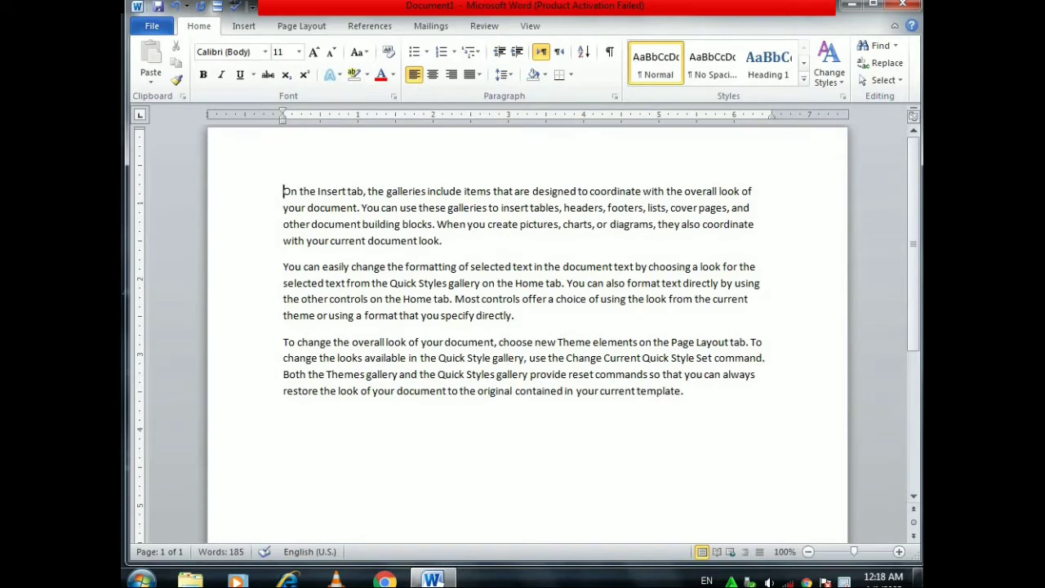
key("Up")
triple_click(285, 190)
left_click_drag(286, 191, 357, 197)
key("ctrl+c")
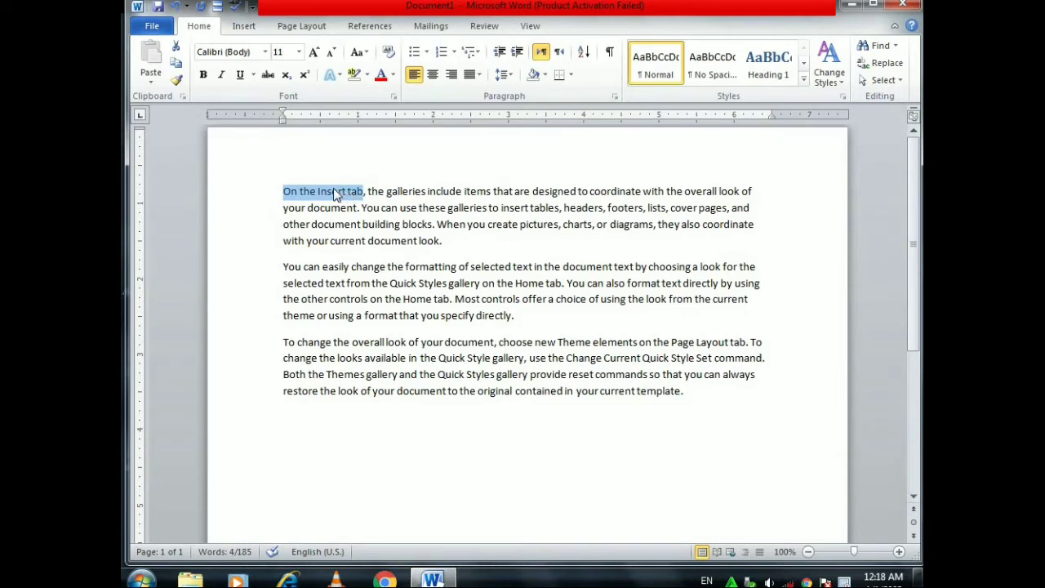
key("Delete")
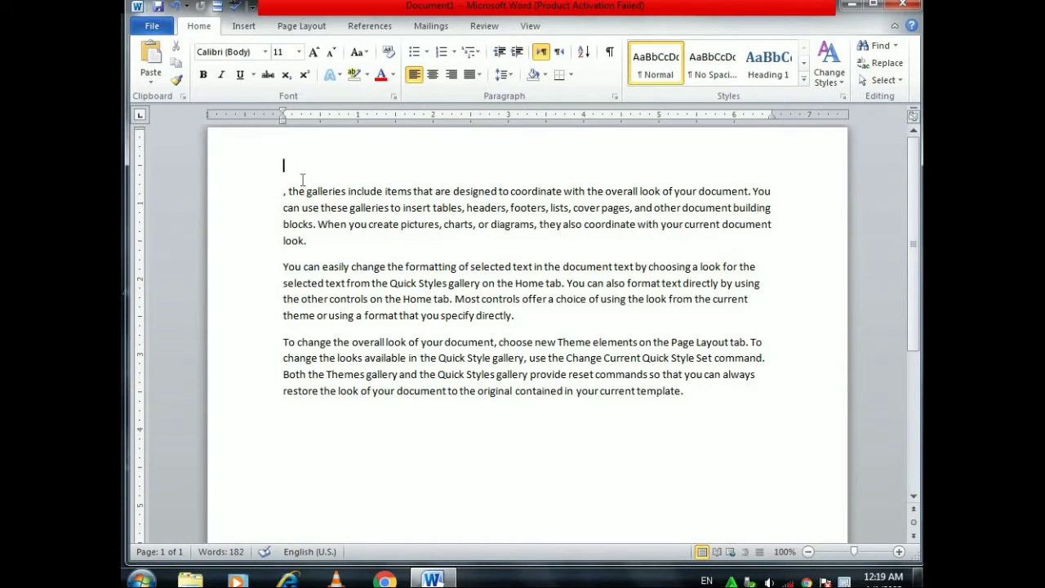
key("ctrl+v")
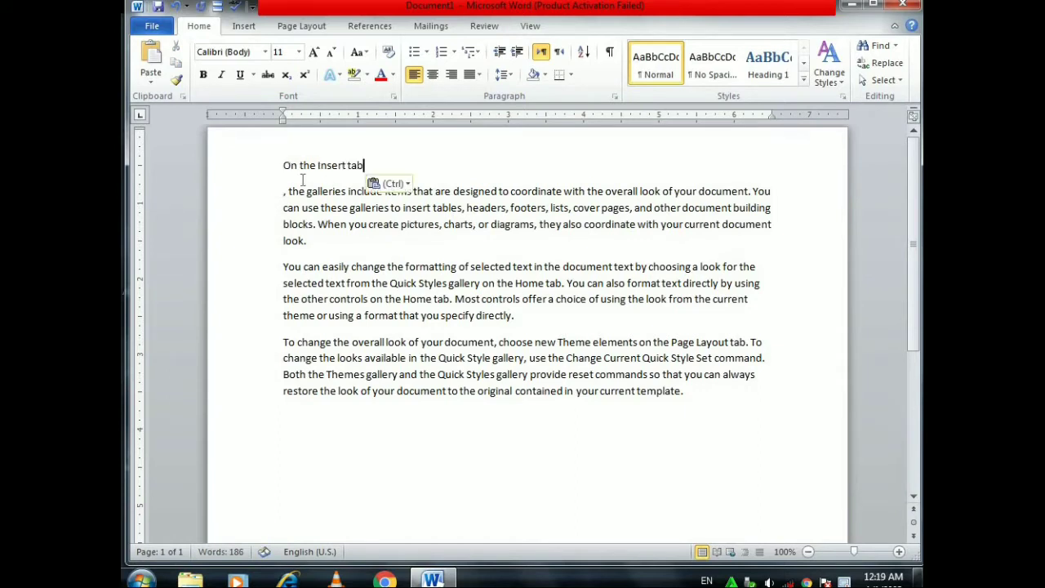
Enlarge the font of the "On the Insert tab" heading by several sizes and shrink it again
left_click_drag(364, 165, 283, 165)
left_click(321, 52)
left_click(320, 52)
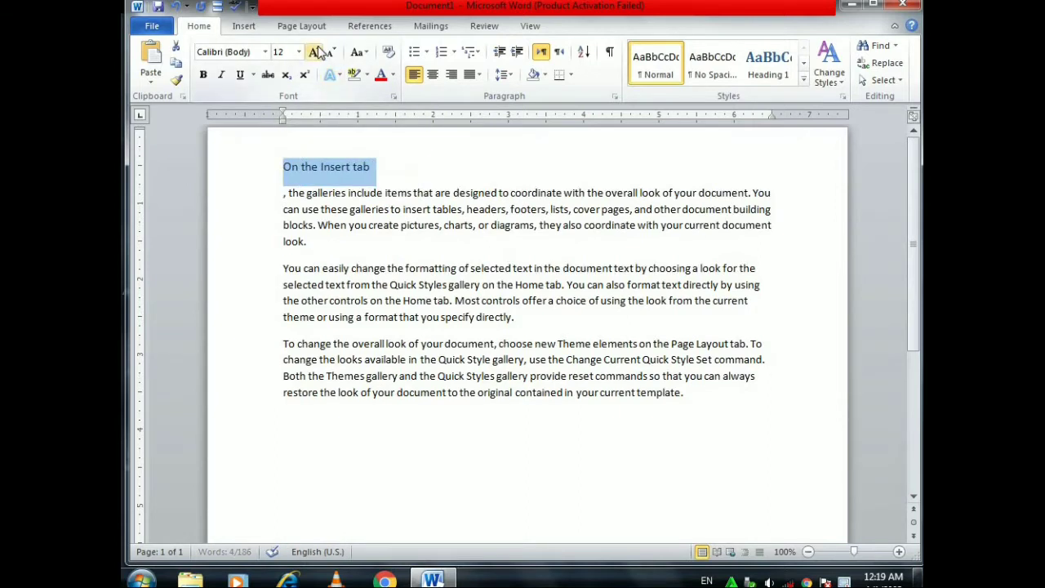
left_click(320, 52)
left_click(320, 52)
left_click(321, 52)
left_click(320, 52)
left_click(331, 52)
left_click(332, 52)
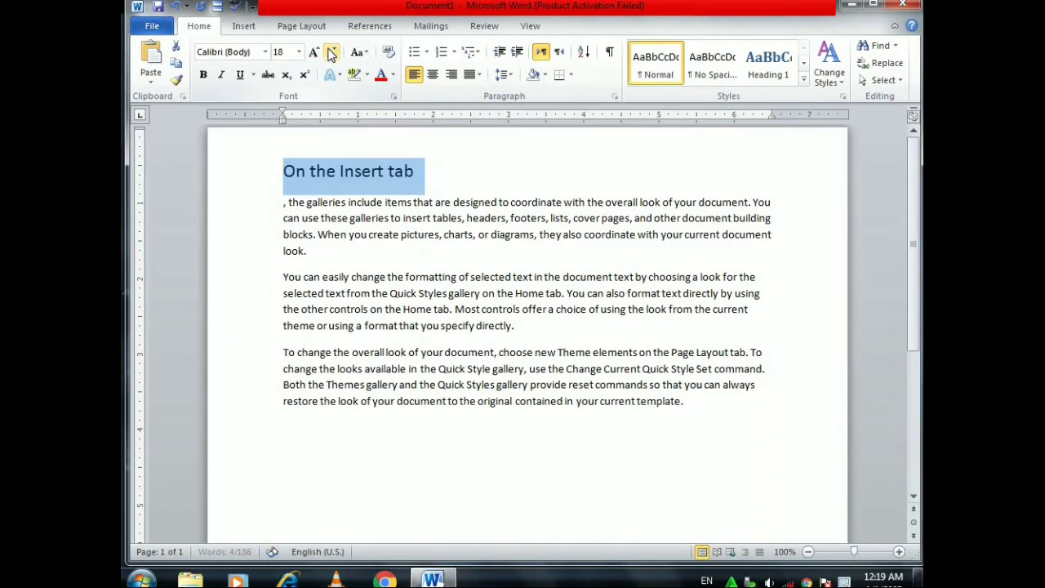
left_click(332, 52)
left_click(331, 52)
left_click(332, 52)
left_click(330, 52)
left_click(330, 53)
Increase the "On the Insert tab" heading's font size to 28
left_click(316, 53)
left_click(315, 52)
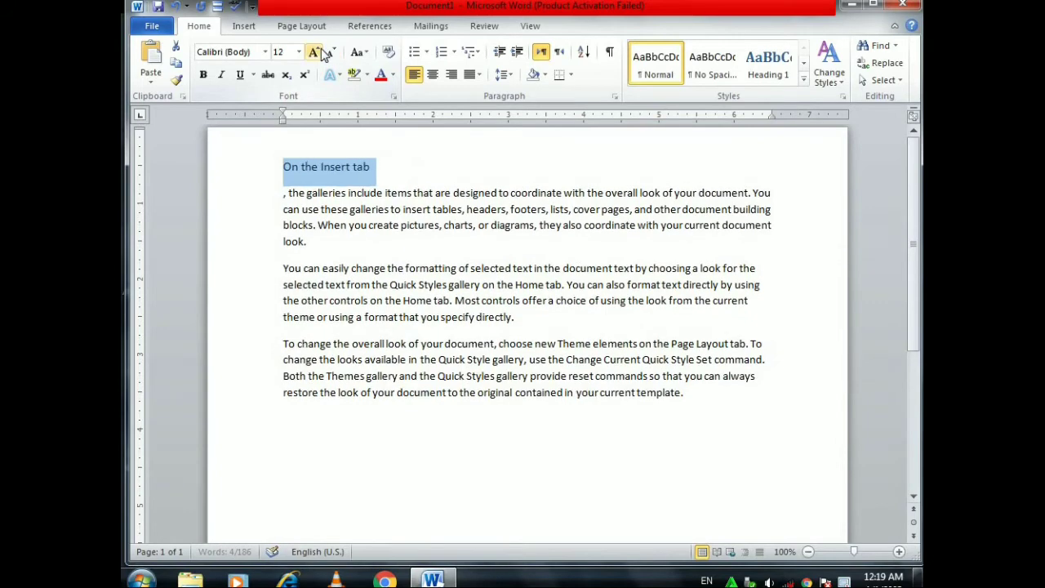
left_click(315, 52)
left_click(315, 52)
left_click(315, 53)
left_click(315, 52)
left_click(315, 52)
left_click(315, 53)
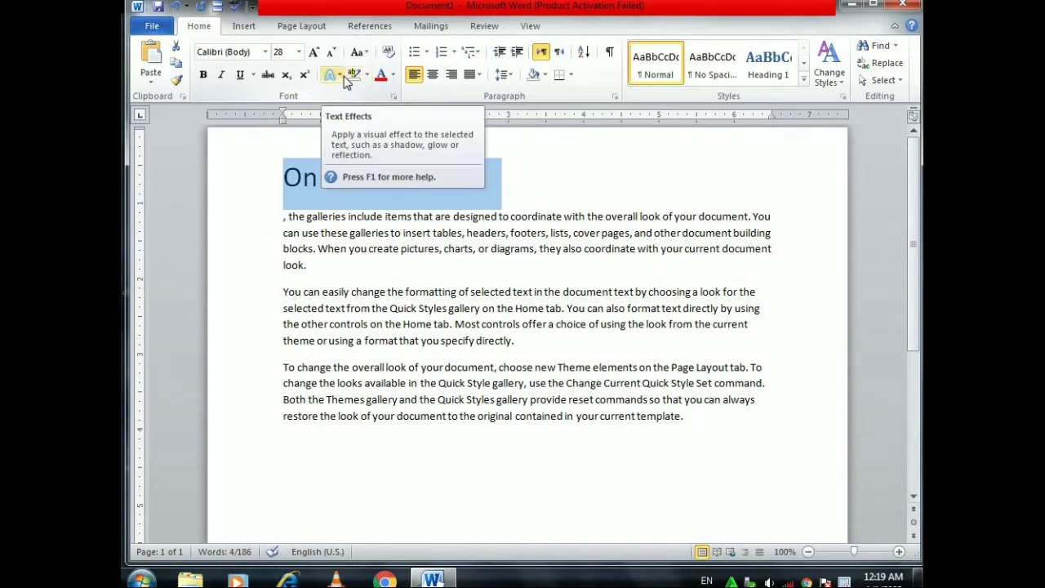
Apply the black gradient text effect preset to the "On the Insert tab" heading
left_click(344, 75)
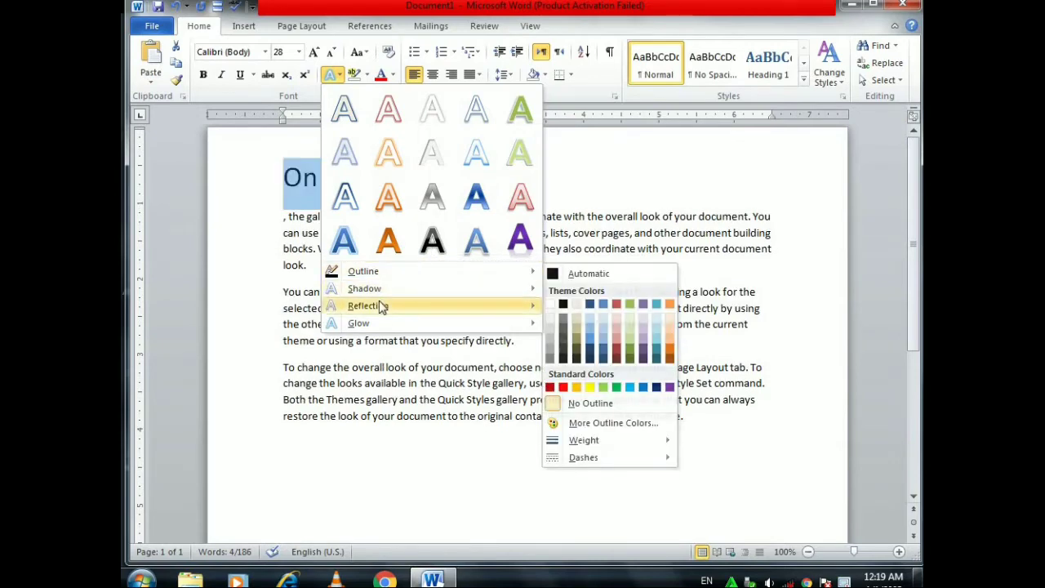
mouse_move(391, 325)
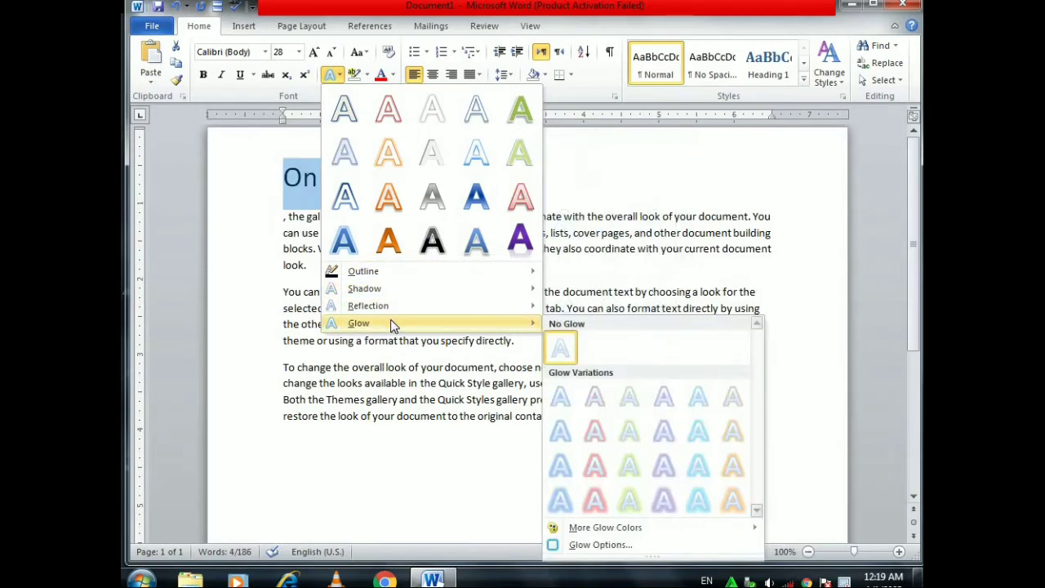
left_click(439, 245)
left_click(550, 203)
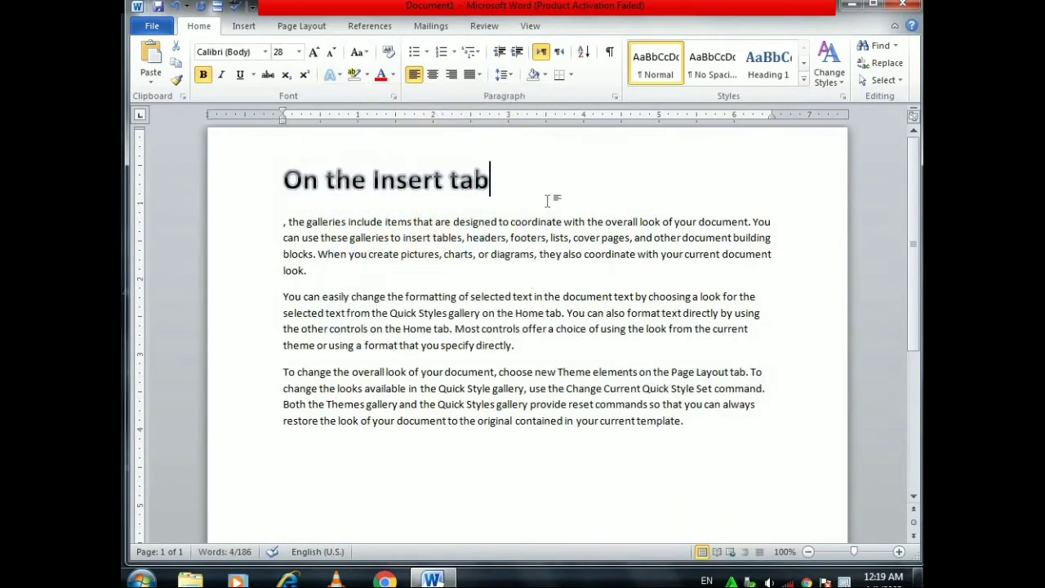
Enlarge the "On the Insert tab" heading to font size 48
mouse_move(496, 184)
left_mouse_down()
mouse_move(282, 180)
mouse_move(492, 175)
left_mouse_up()
left_click(305, 175)
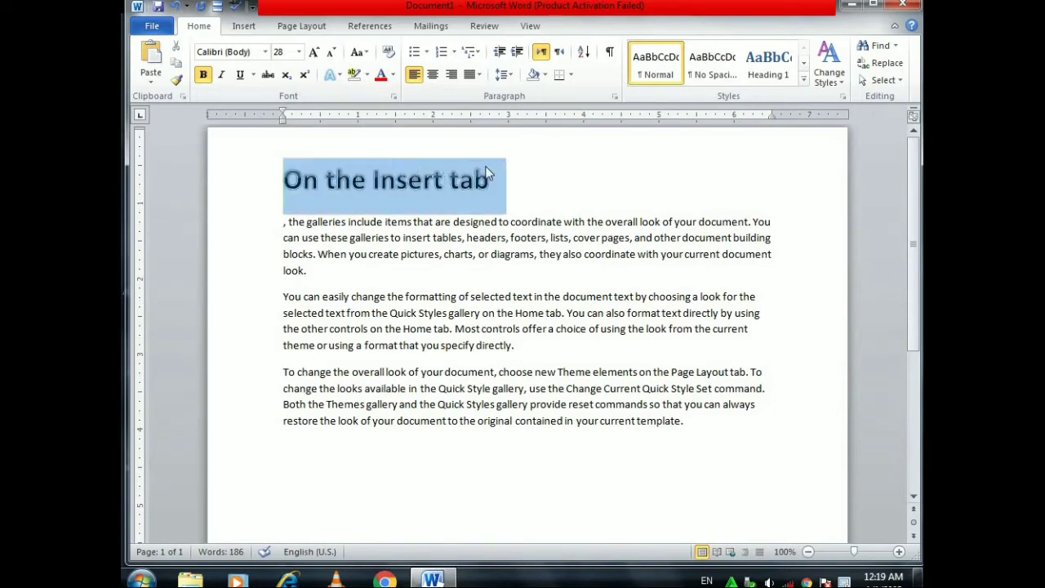
left_click(314, 53)
left_click(315, 53)
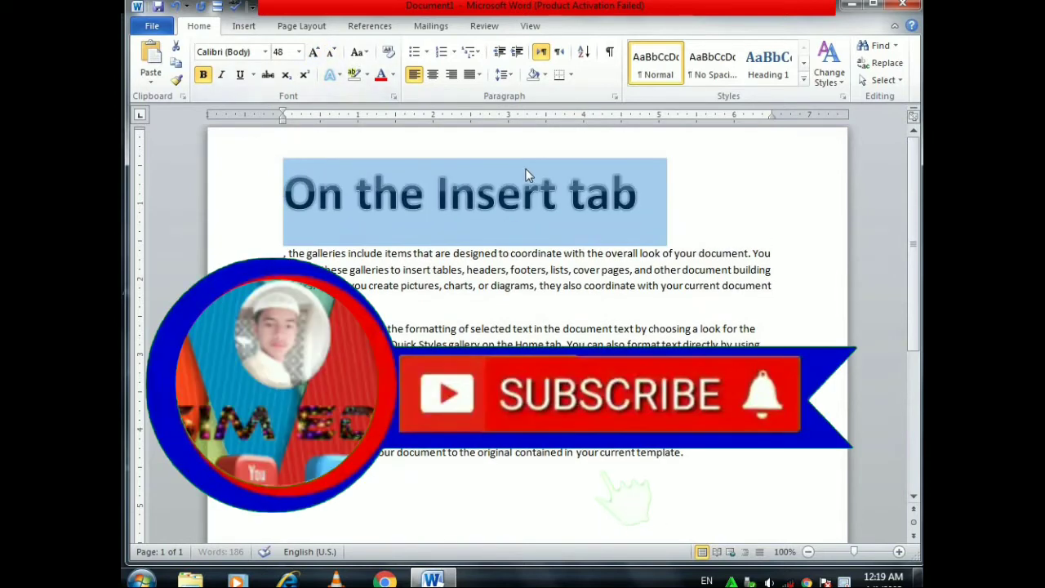
left_click(560, 191)
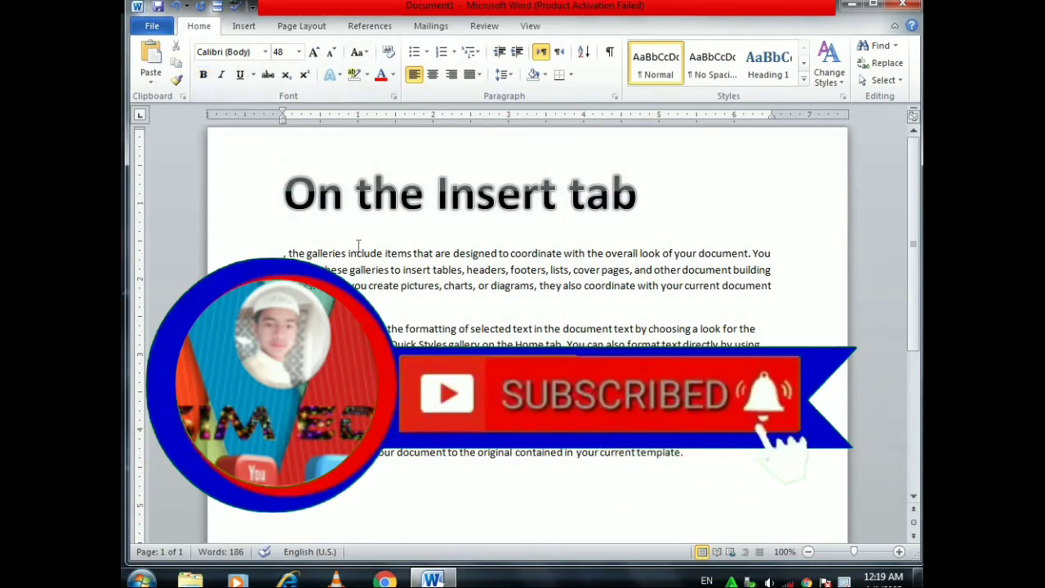
left_click(654, 199)
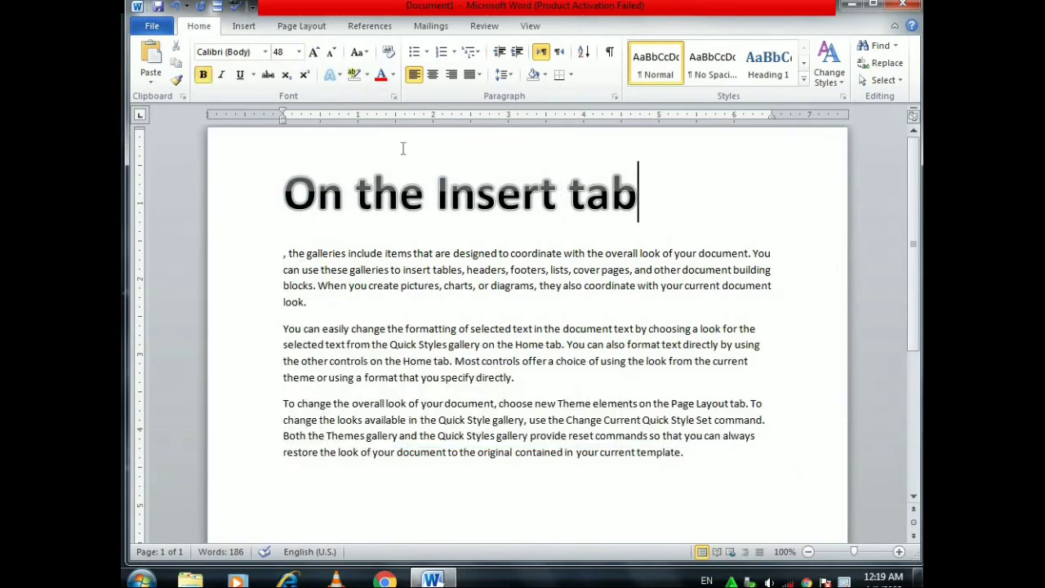
Try toggling bold and underline at the end of the heading without selecting its text
left_click(201, 77)
left_click(203, 76)
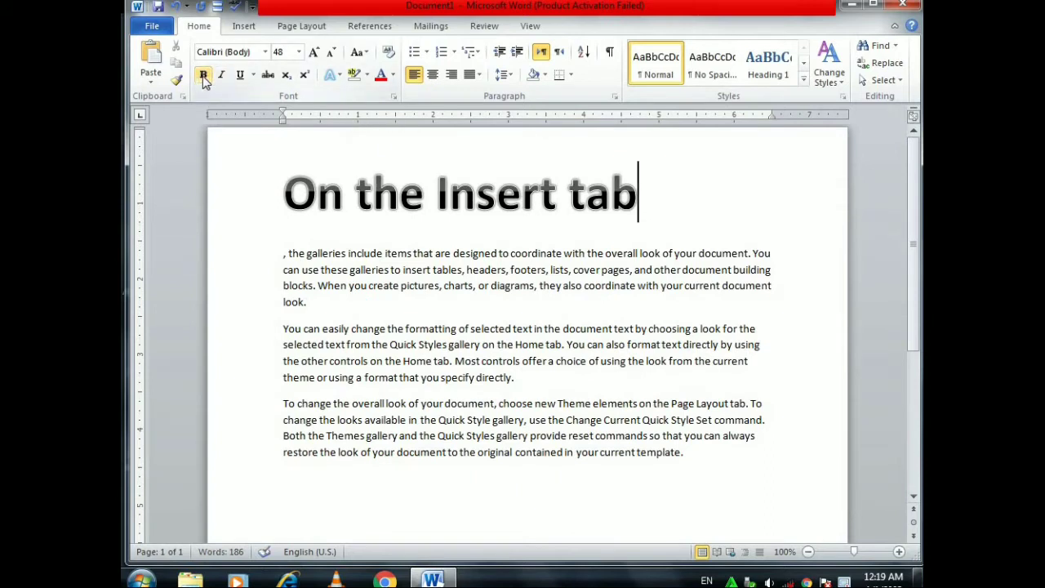
left_click(244, 85)
left_click(244, 84)
left_click(244, 84)
left_click(254, 75)
left_click(258, 99)
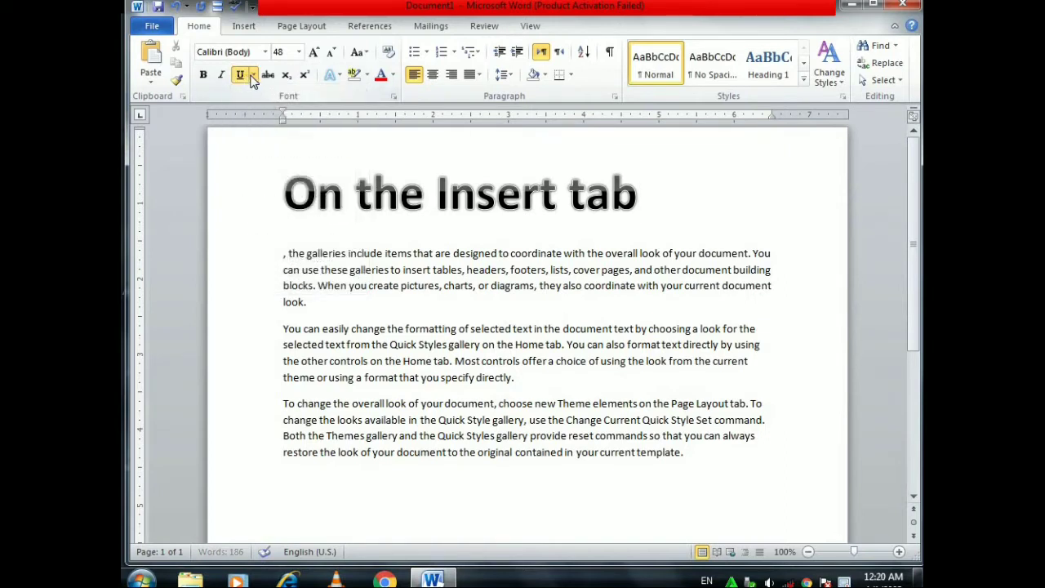
Underline the whole "On the Insert tab" heading
triple_click(373, 191)
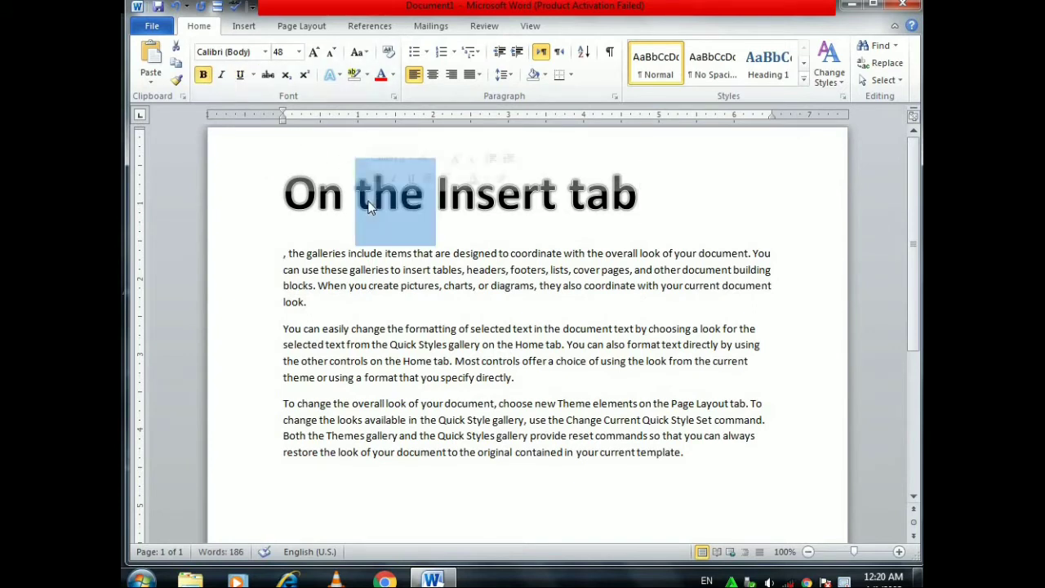
left_click(241, 75)
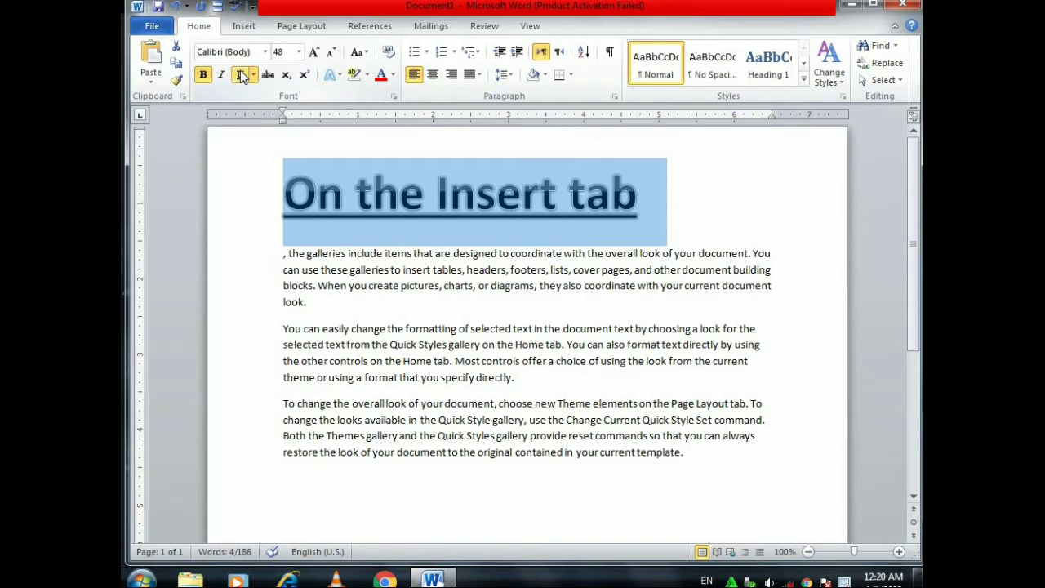
left_click(281, 209)
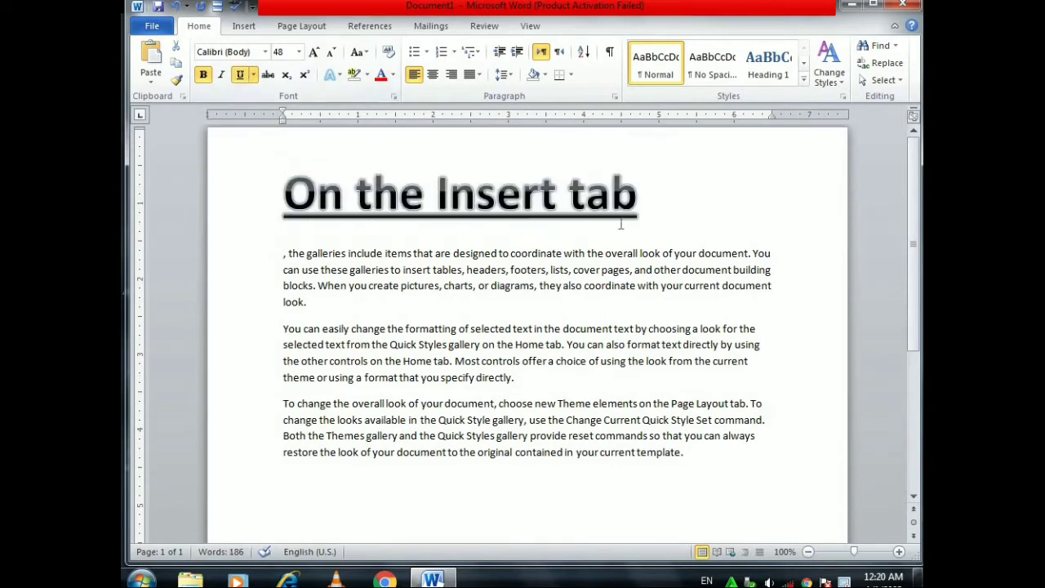
Choose red from the standard colors as the underline color and select the whole heading
left_click(253, 78)
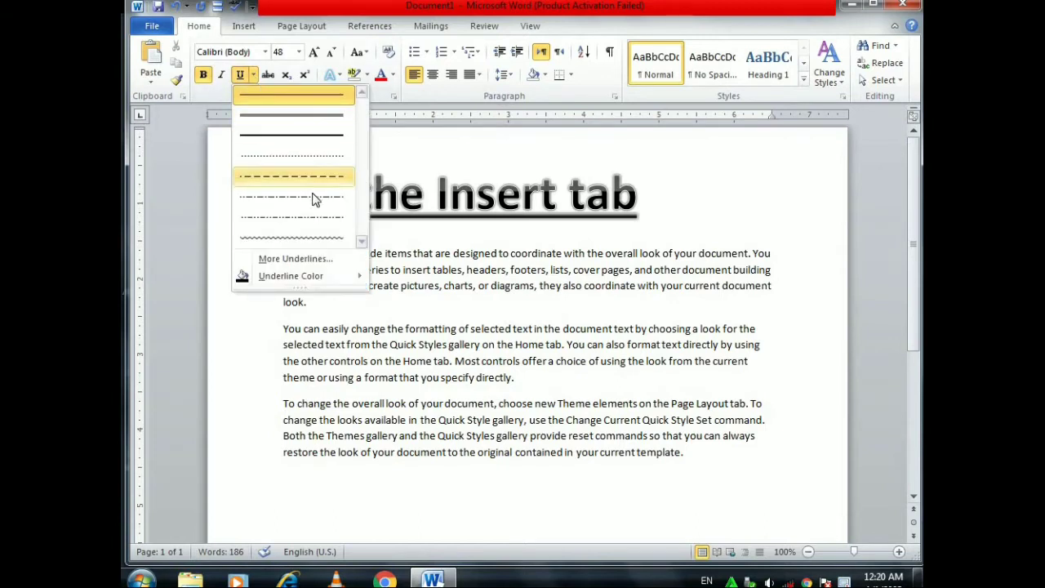
mouse_move(293, 274)
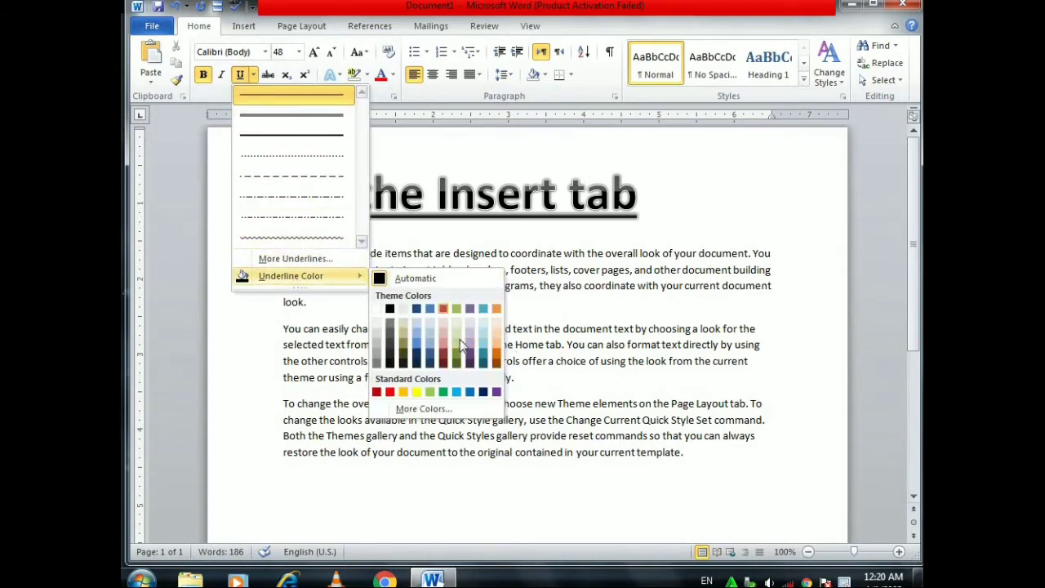
left_click(393, 393)
left_click_drag(284, 204, 603, 216)
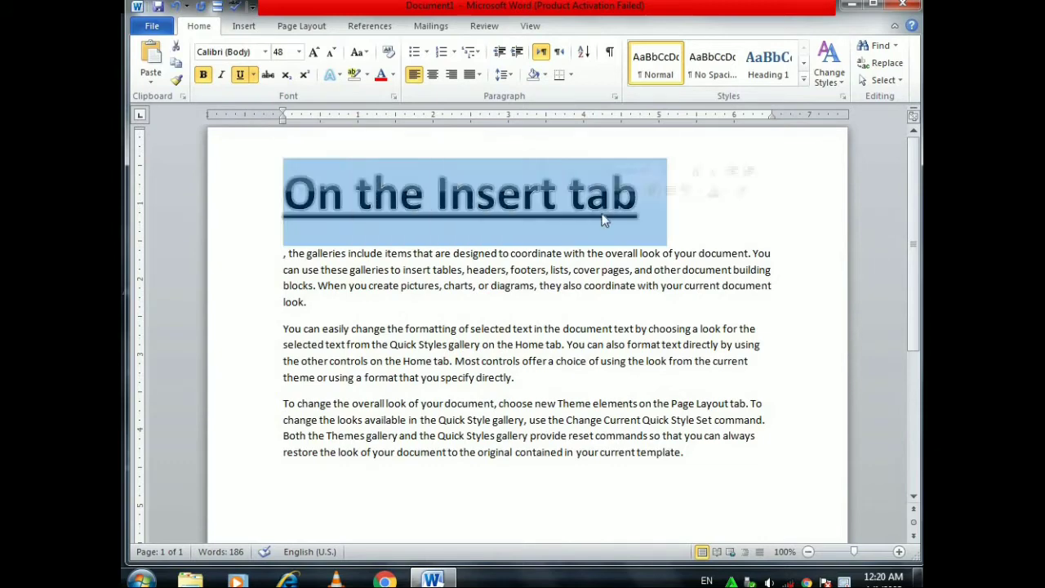
left_click(338, 75)
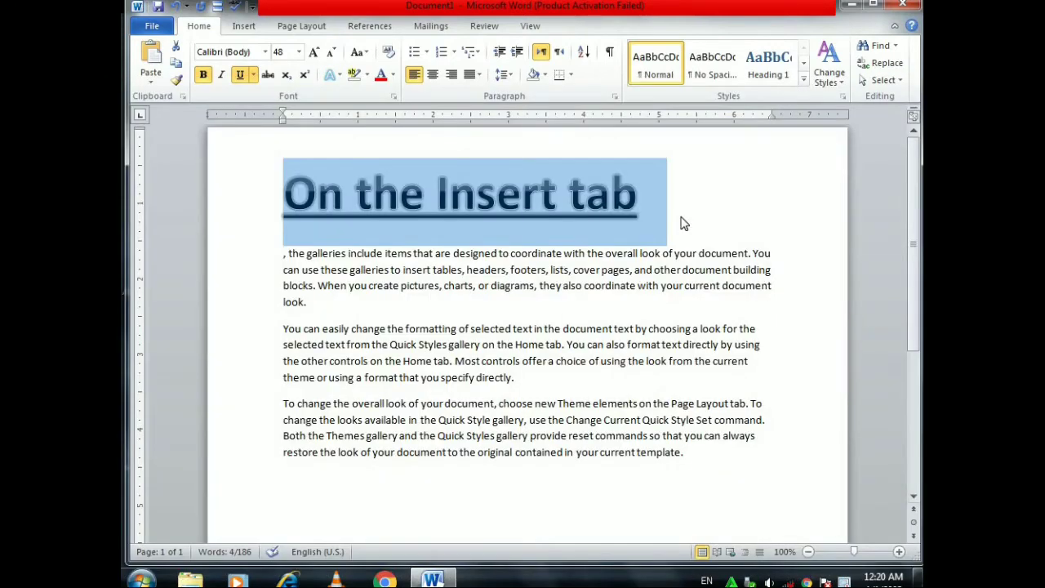
Remove the heading's underline and undo all the formatting applied to the heading
key("ctrl+u")
left_click(683, 219)
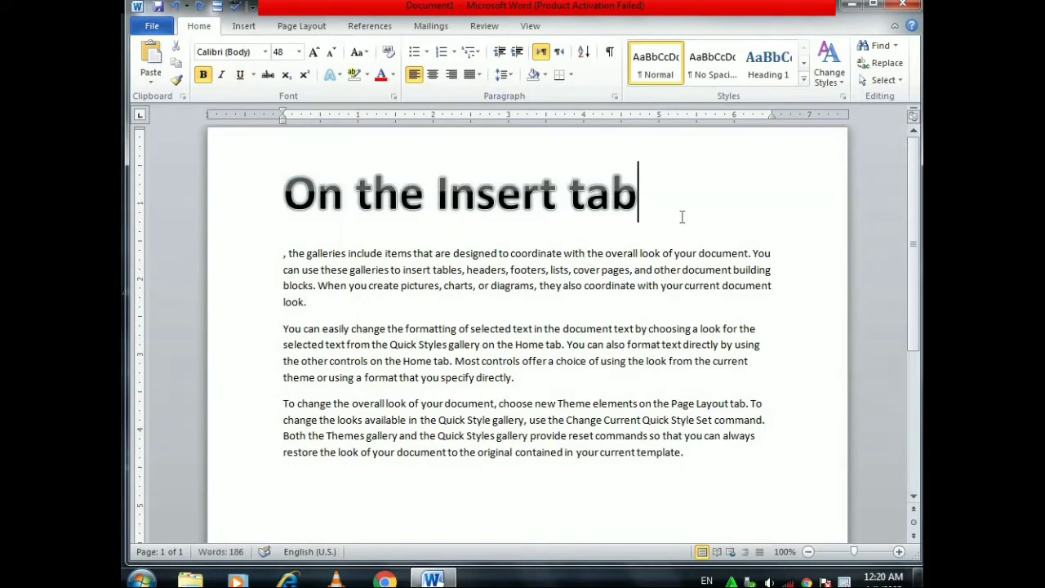
key("ctrl+z")
key("ctrl+z")
key("ctrl+z")
key("ctrl+z")
key("ctrl+z")
key("ctrl+z")
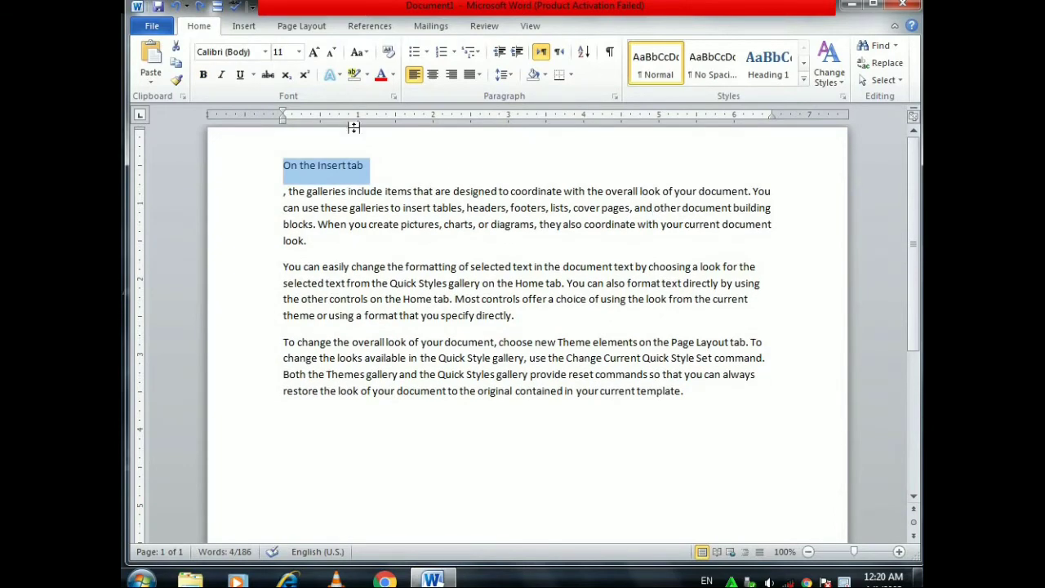
Increase the "On the Insert tab" heading's font size to 48 and underline it in red
left_click(316, 51)
left_click(315, 51)
left_click(315, 51)
left_click(315, 51)
left_click(315, 52)
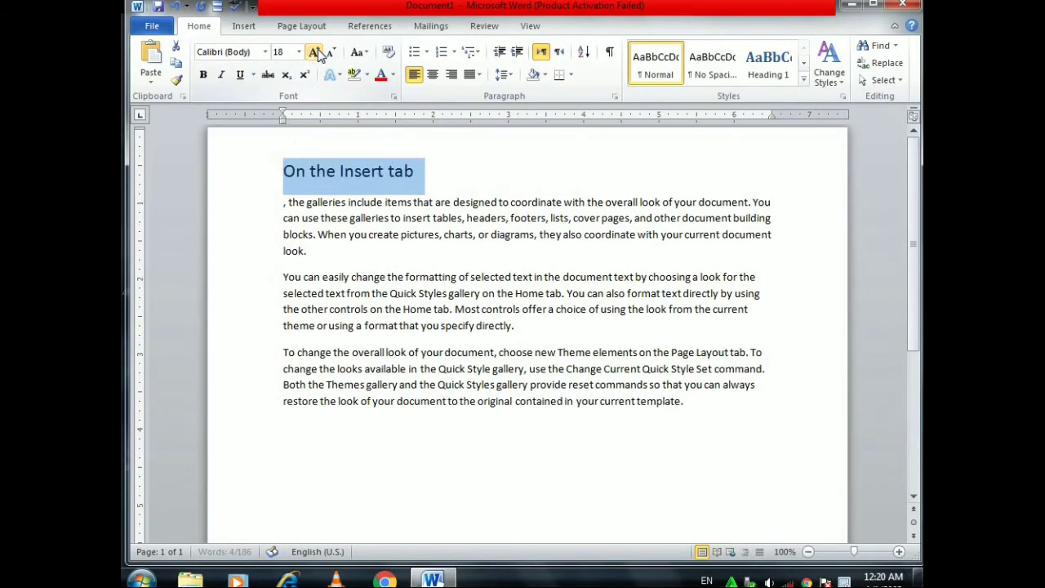
left_click(315, 51)
left_click(315, 51)
left_click(315, 52)
left_click(315, 52)
left_click(315, 52)
left_click(316, 52)
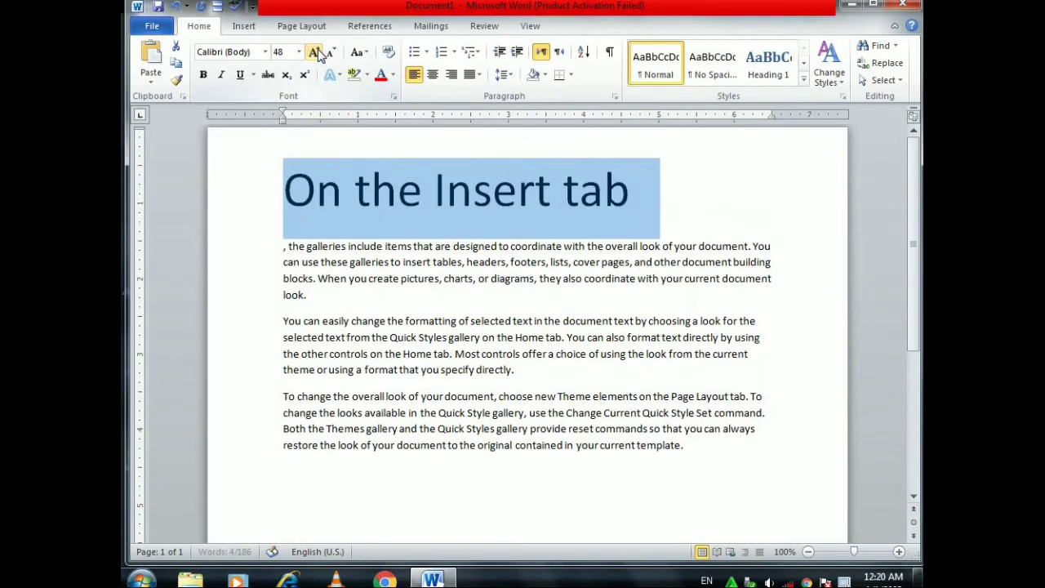
left_click(240, 74)
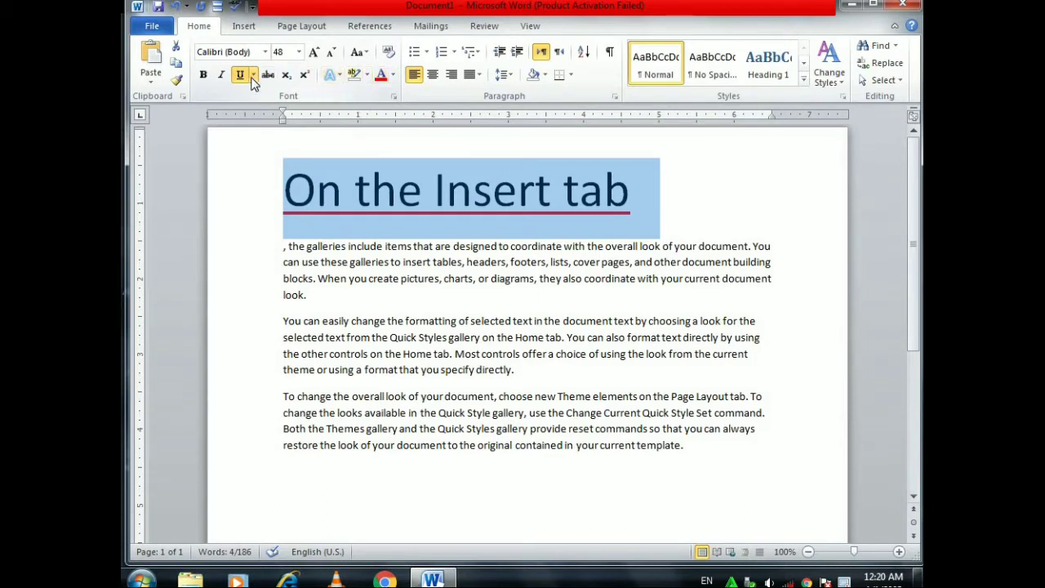
Set the selected heading's font color to a medium green from the standard palette of additional colors
left_click(393, 76)
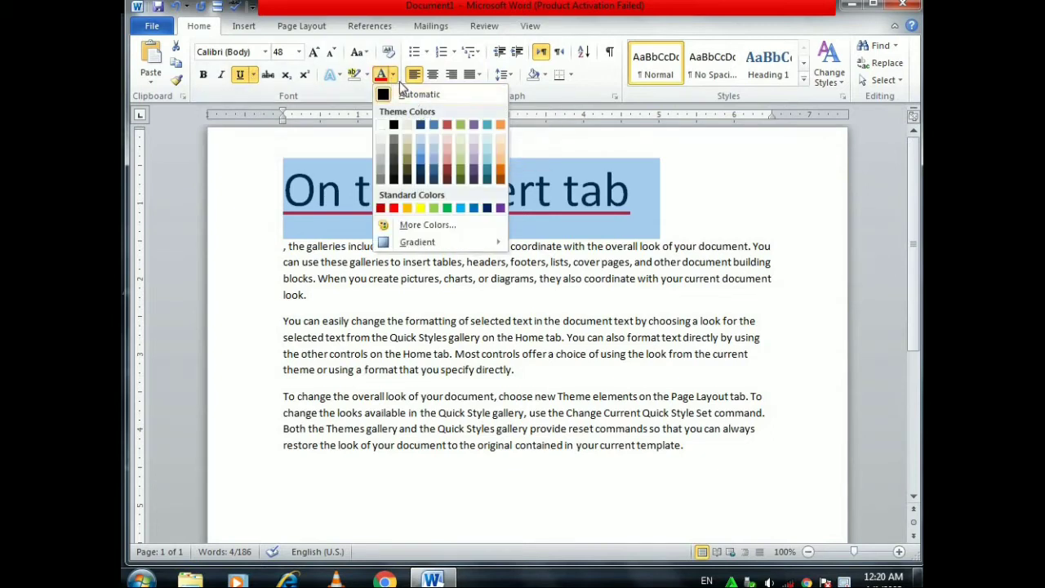
left_click(393, 75)
left_click(393, 75)
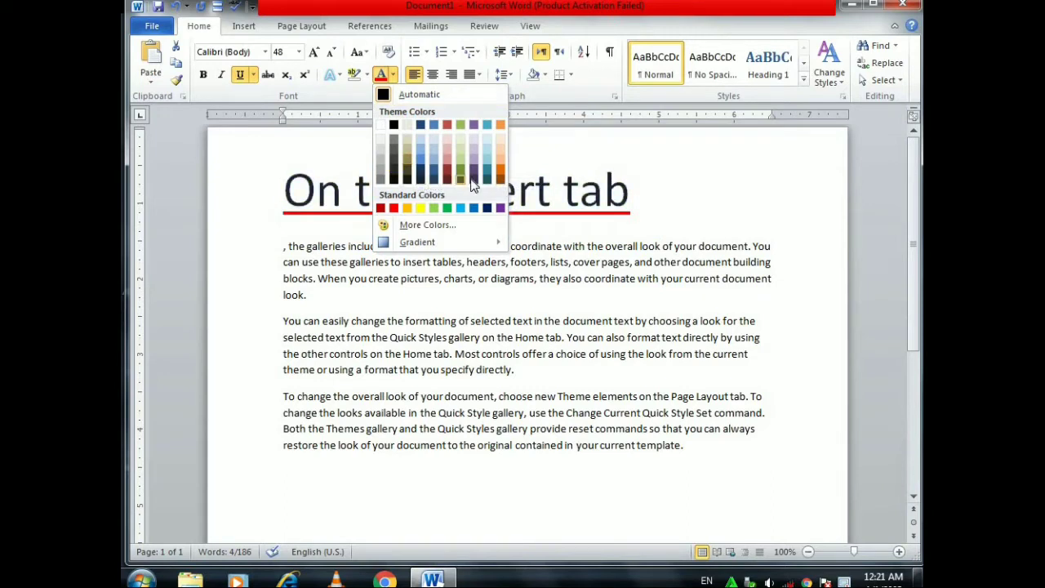
left_click(454, 232)
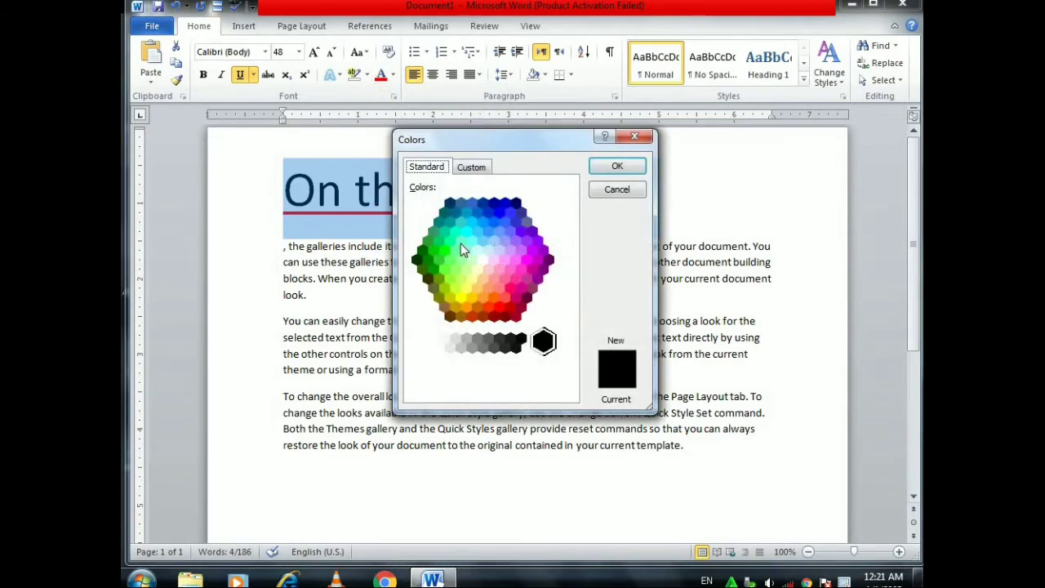
left_click(461, 243)
left_click(455, 268)
double_click(428, 243)
left_click(494, 217)
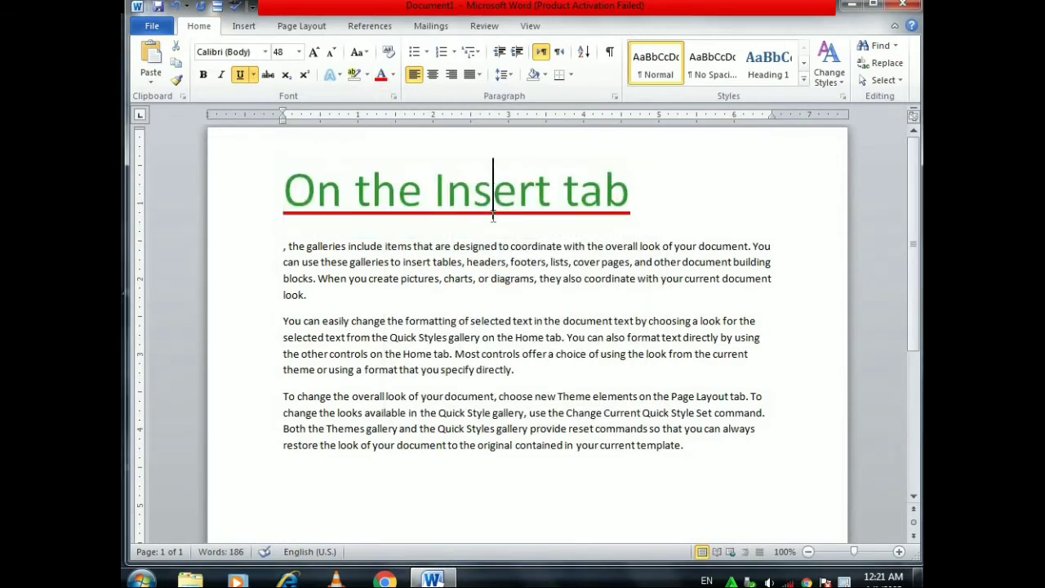
Apply a custom font color with RGB values 58, 146, 81 to the heading's word "Insert"
left_click(393, 74)
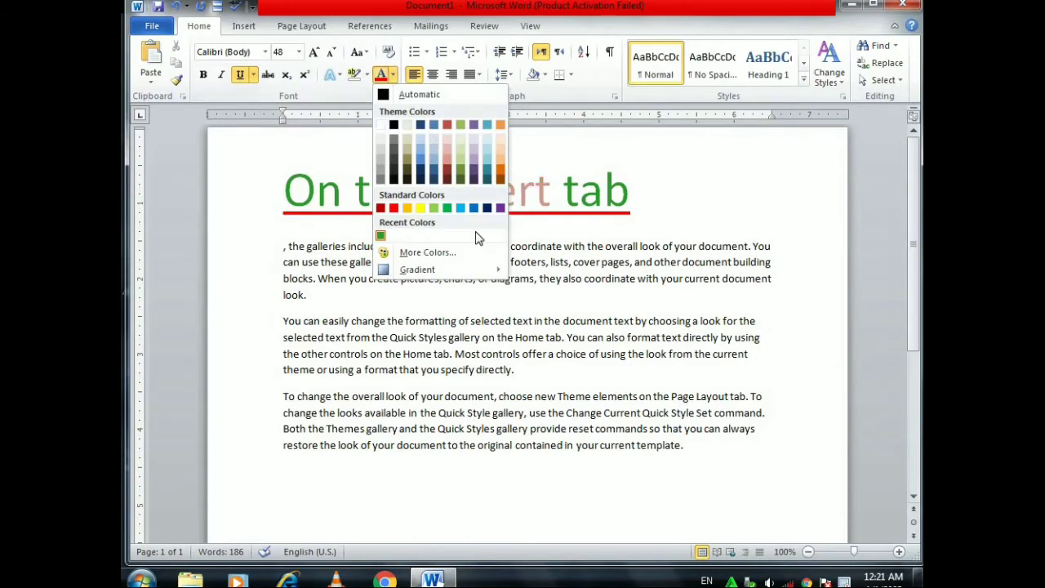
left_click(428, 253)
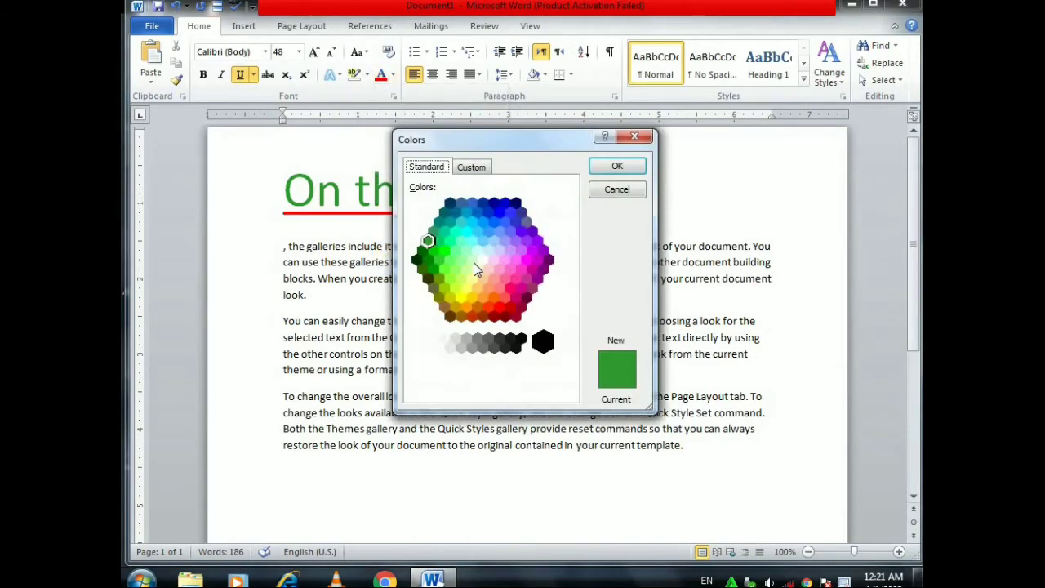
left_click(474, 168)
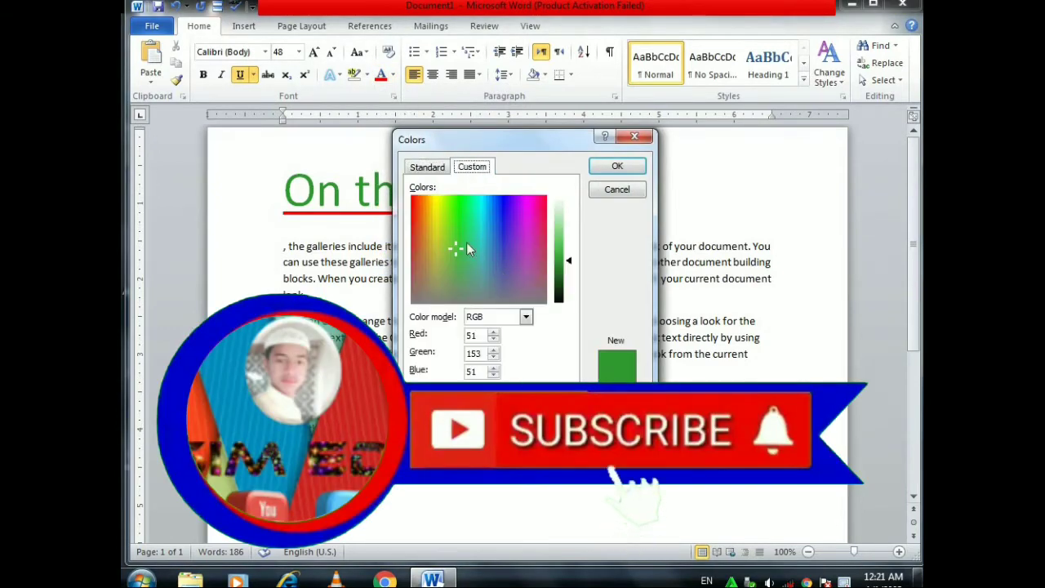
mouse_move(456, 249)
left_mouse_down()
mouse_move(496, 227)
mouse_move(531, 256)
mouse_move(474, 257)
mouse_move(524, 232)
mouse_move(462, 256)
left_mouse_up()
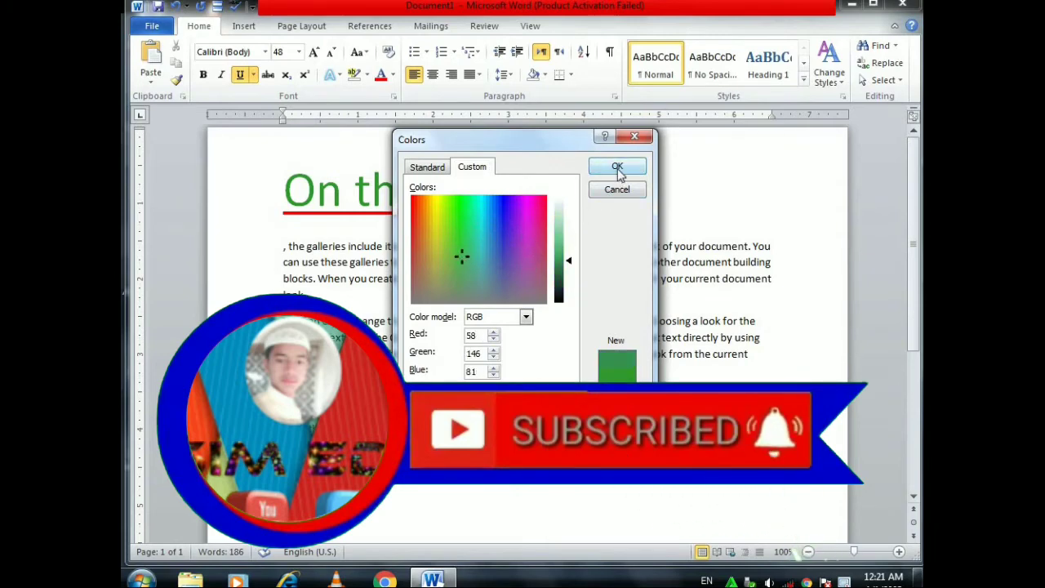
left_click(618, 168)
Give the whole "On the Insert tab" heading a gradient text fill and make its first gradient stop red
double_click(417, 202)
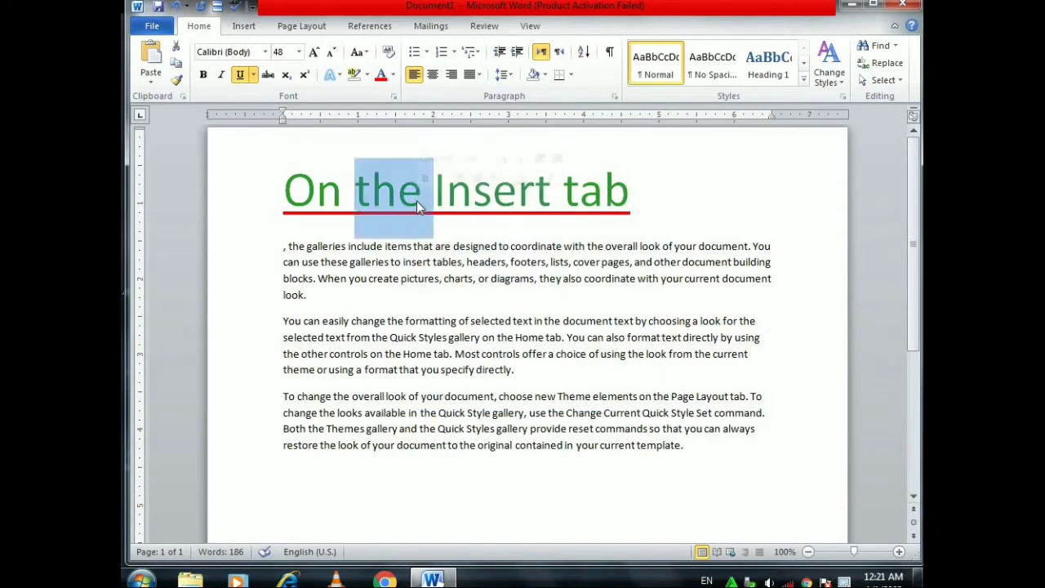
triple_click(416, 201)
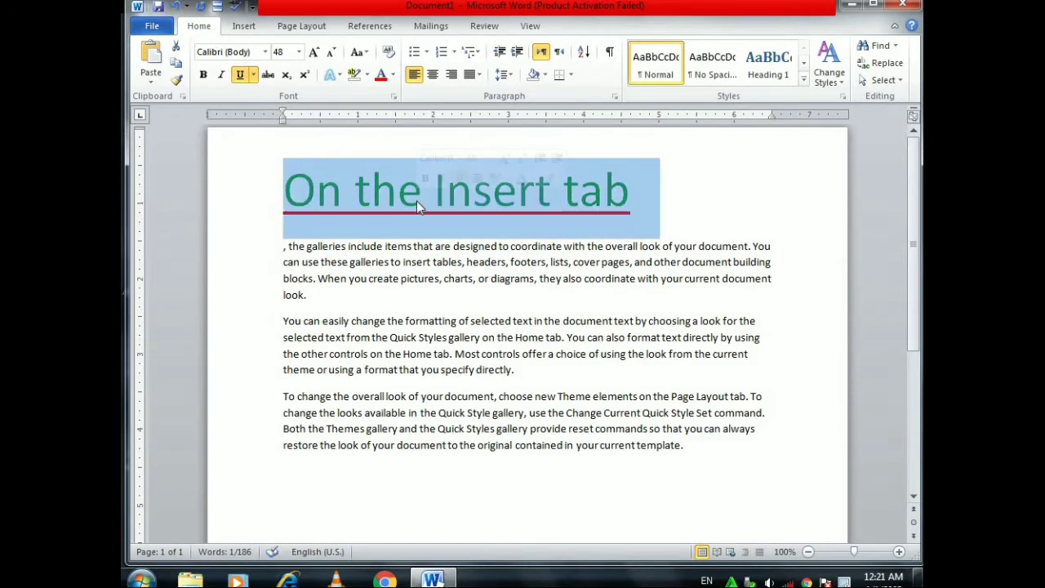
left_click(391, 75)
mouse_move(458, 274)
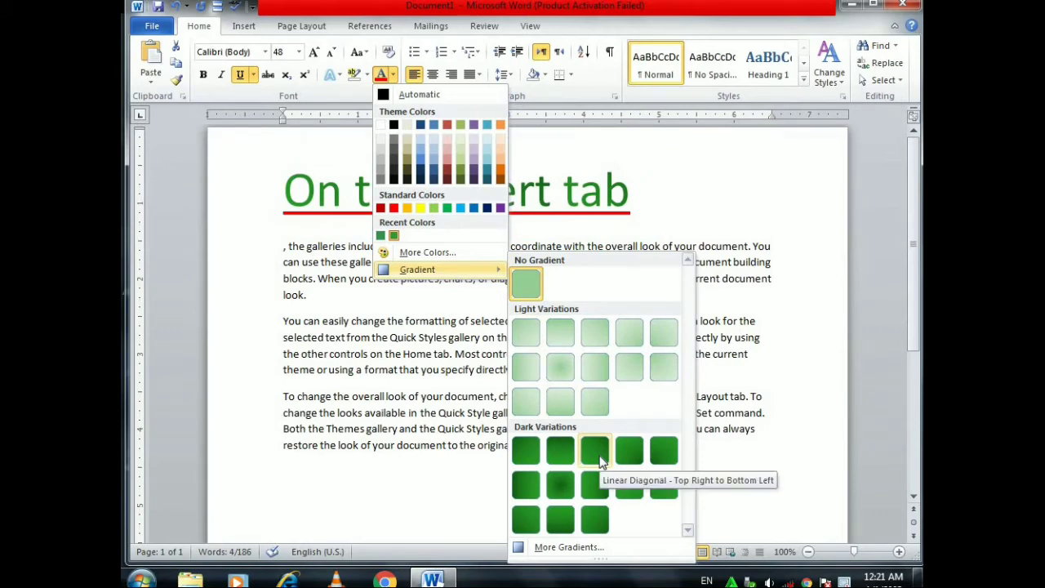
left_click(590, 548)
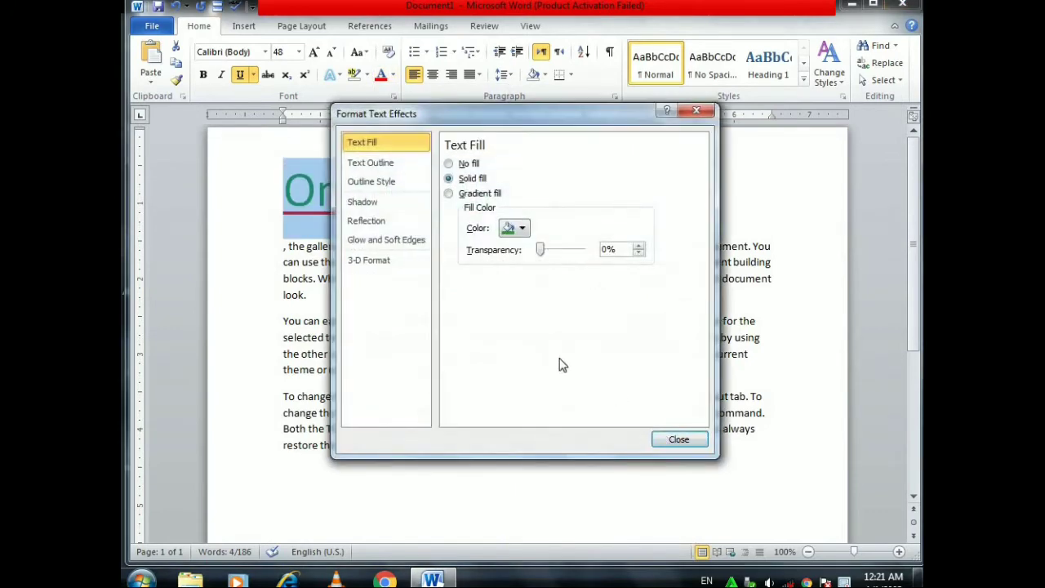
left_click(490, 196)
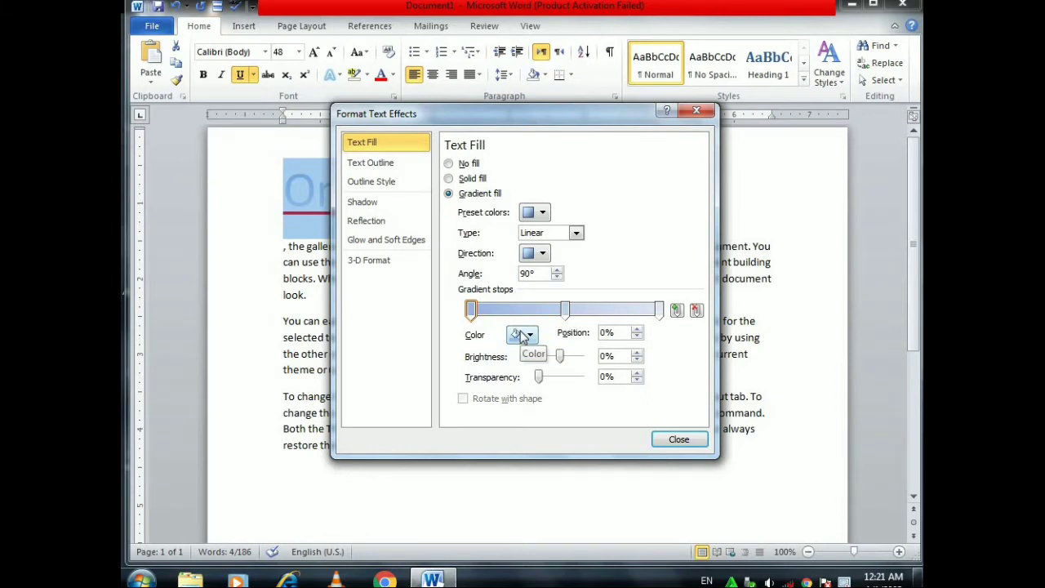
left_click(523, 336)
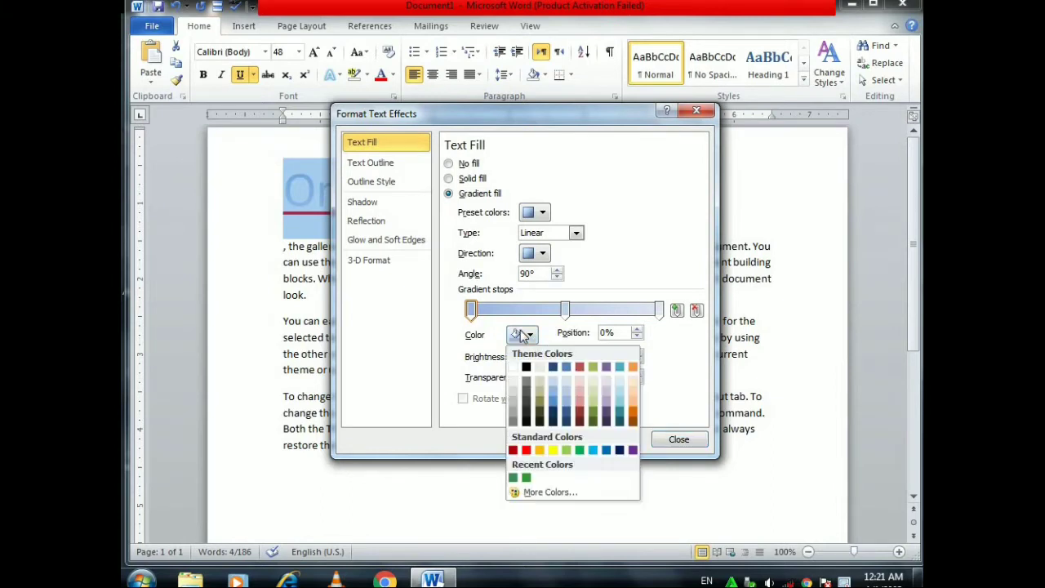
left_click(528, 450)
Set the gradient's middle stop to yellow and its last stop to red, and close the text effects settings
left_click(566, 310)
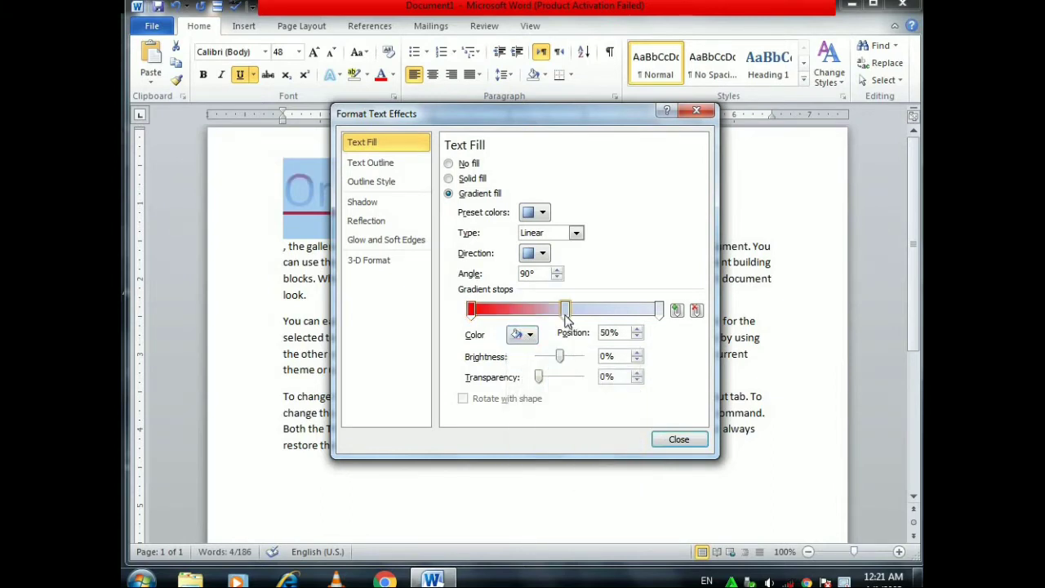
left_click(523, 335)
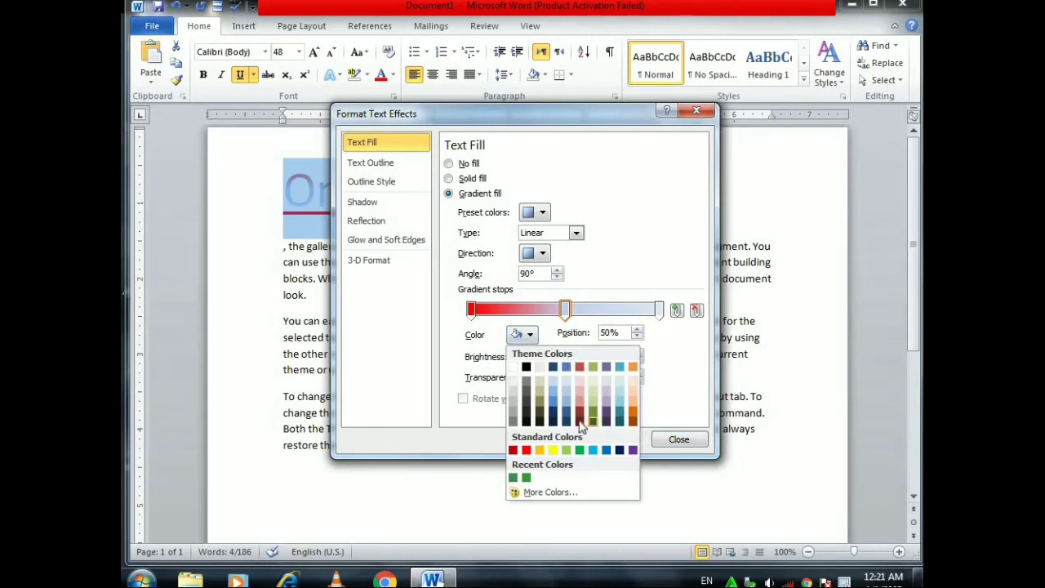
left_click(552, 449)
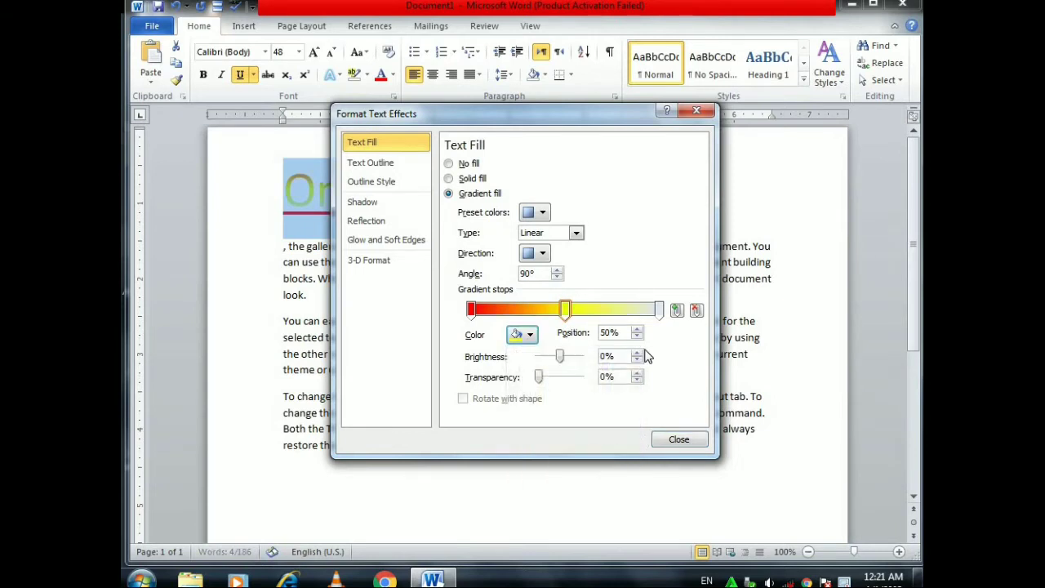
left_click(659, 310)
left_click(522, 335)
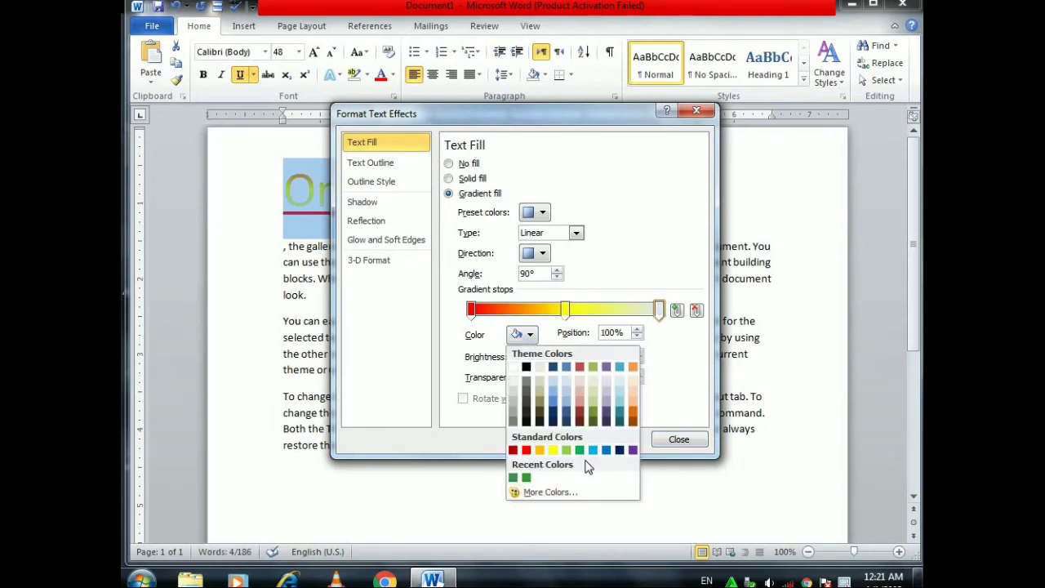
left_click(526, 450)
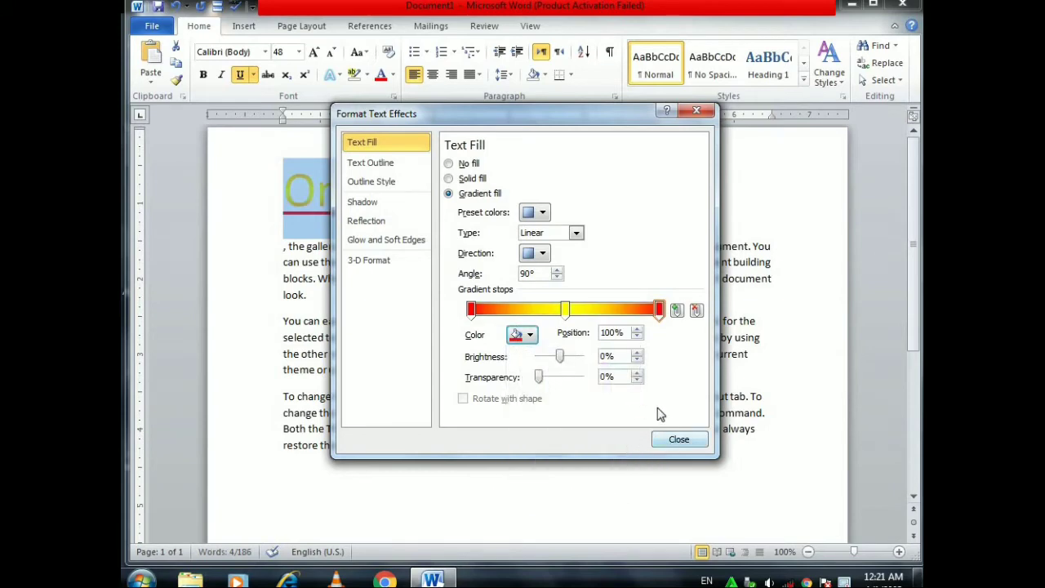
left_click(686, 439)
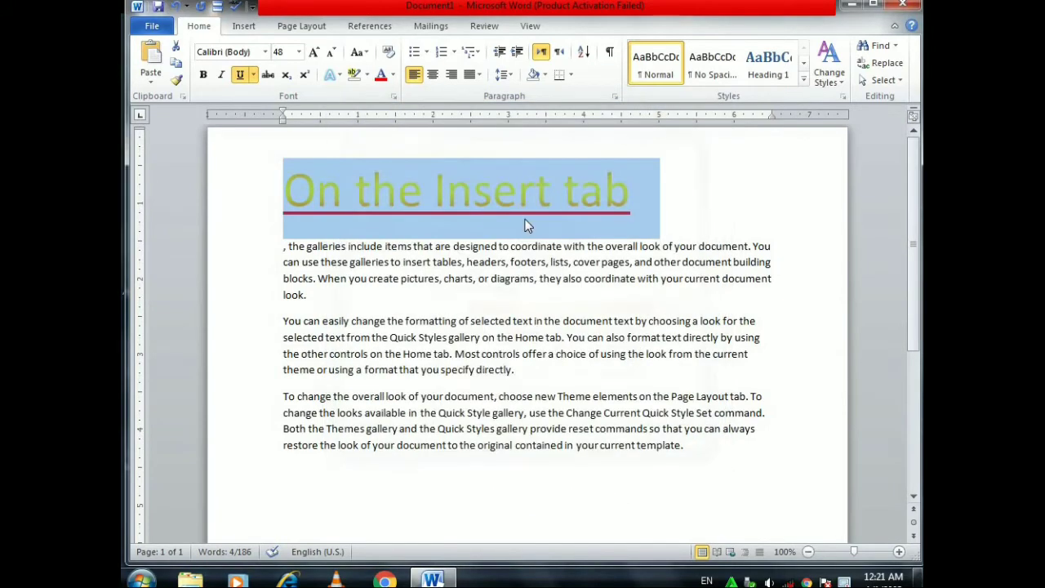
left_click(750, 199)
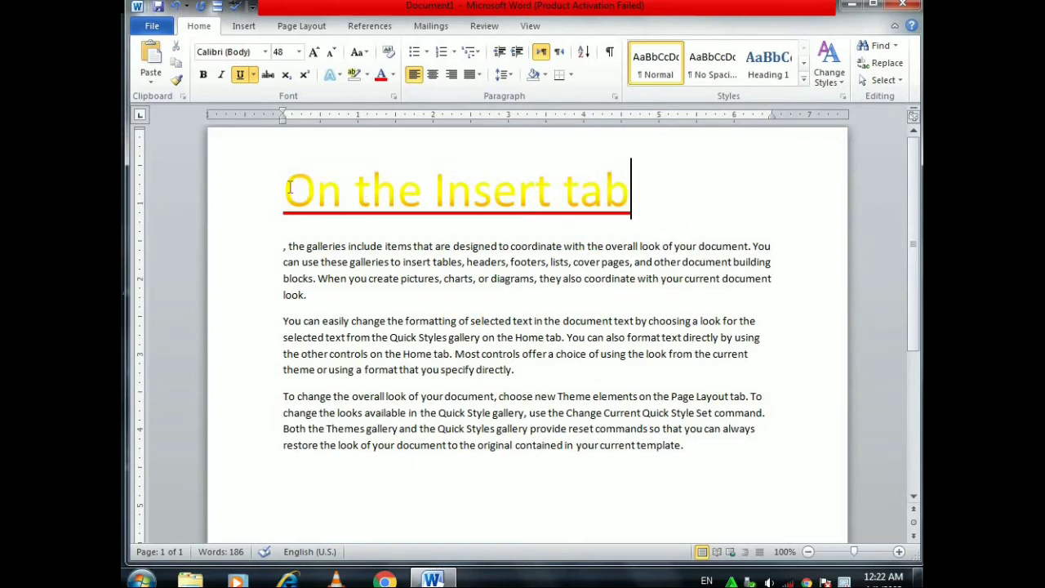
Set the font size of "your current template" at the end of the last paragraph to 20
scroll(434, 400, "down", 1)
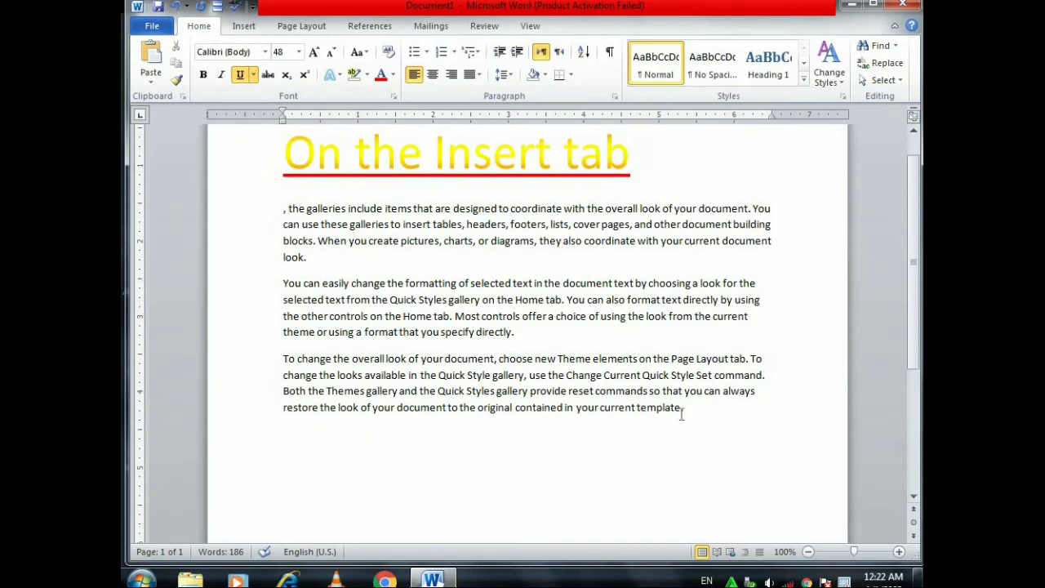
left_click_drag(586, 409, 681, 410)
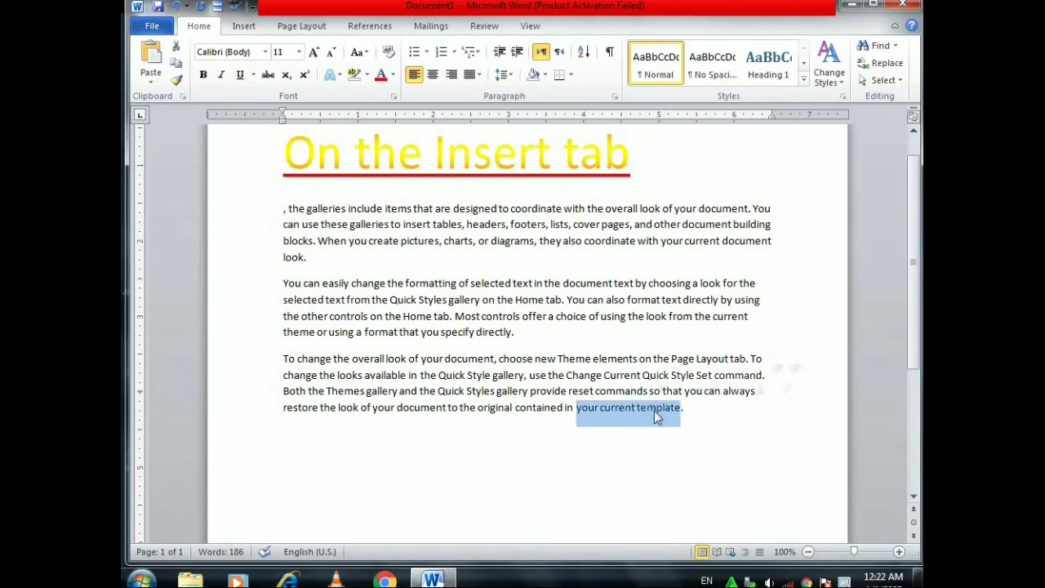
left_click(315, 52)
left_click(315, 52)
left_click(315, 52)
left_click(315, 53)
left_click(315, 52)
left_click(315, 53)
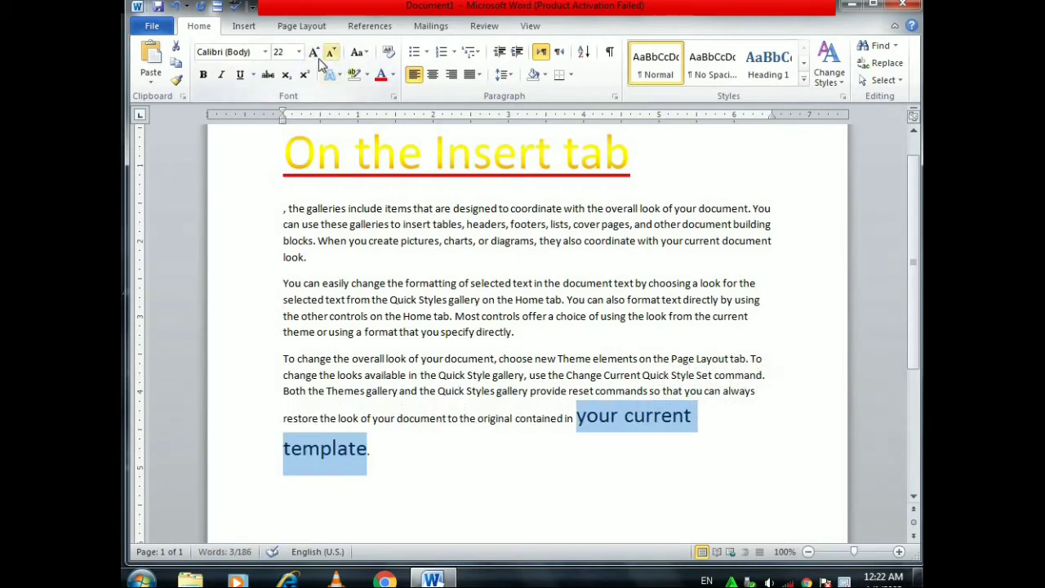
left_click(331, 54)
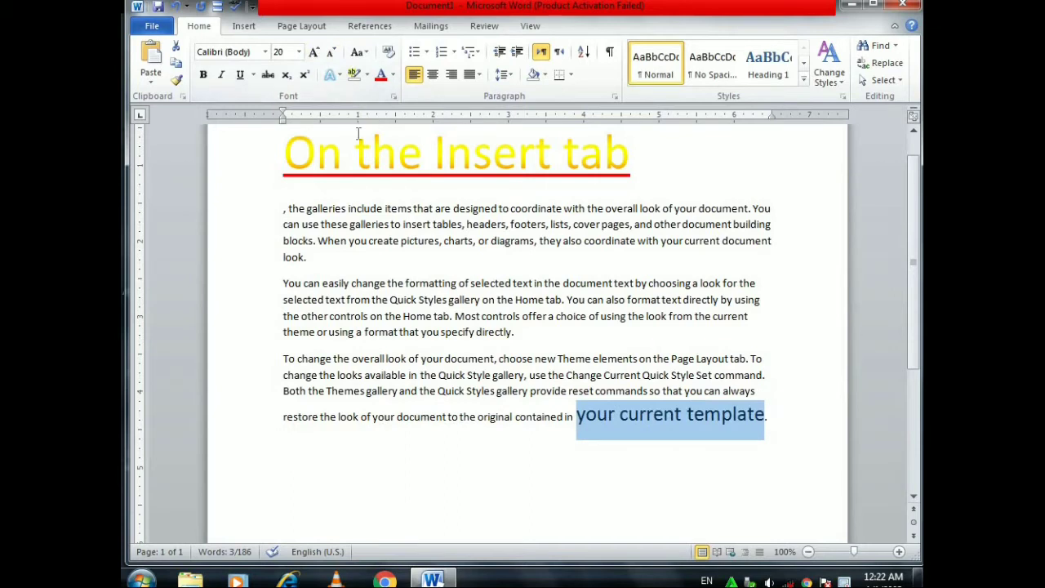
Try to copy the heading's formatting onto "your current template" with Format Painter
left_click(265, 167)
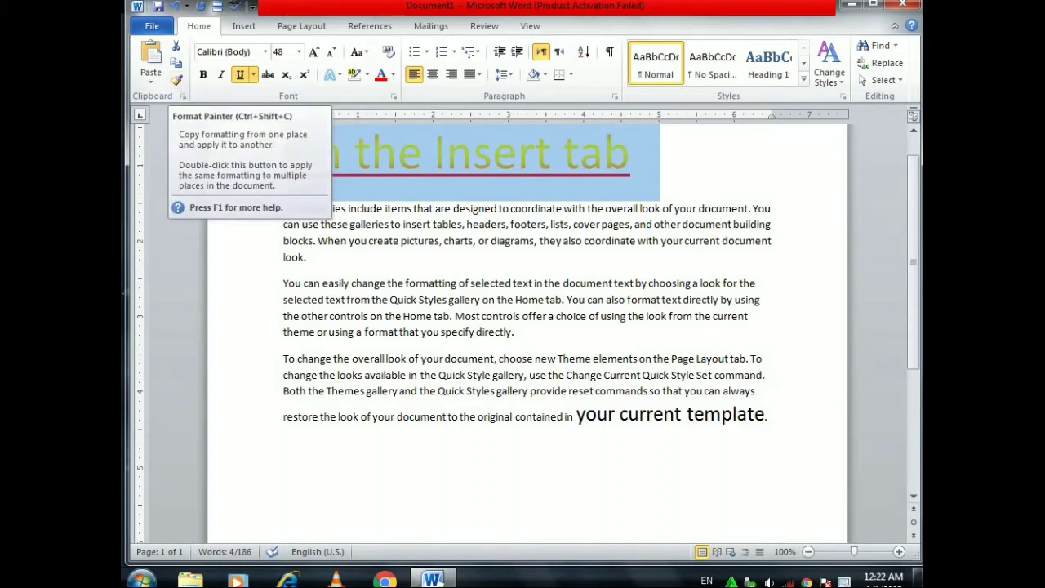
left_click(176, 80)
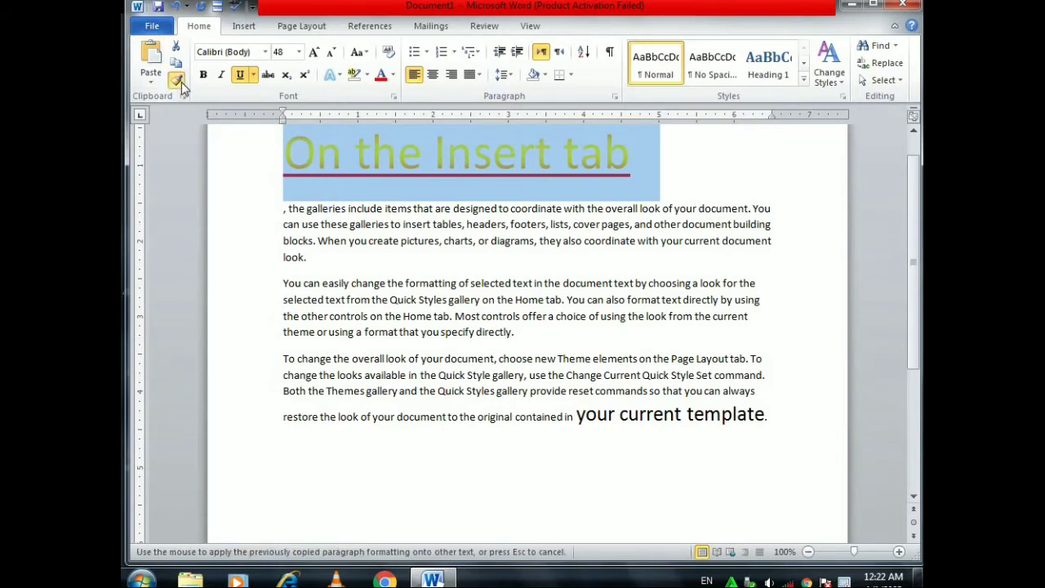
left_click(579, 419)
left_click(609, 417)
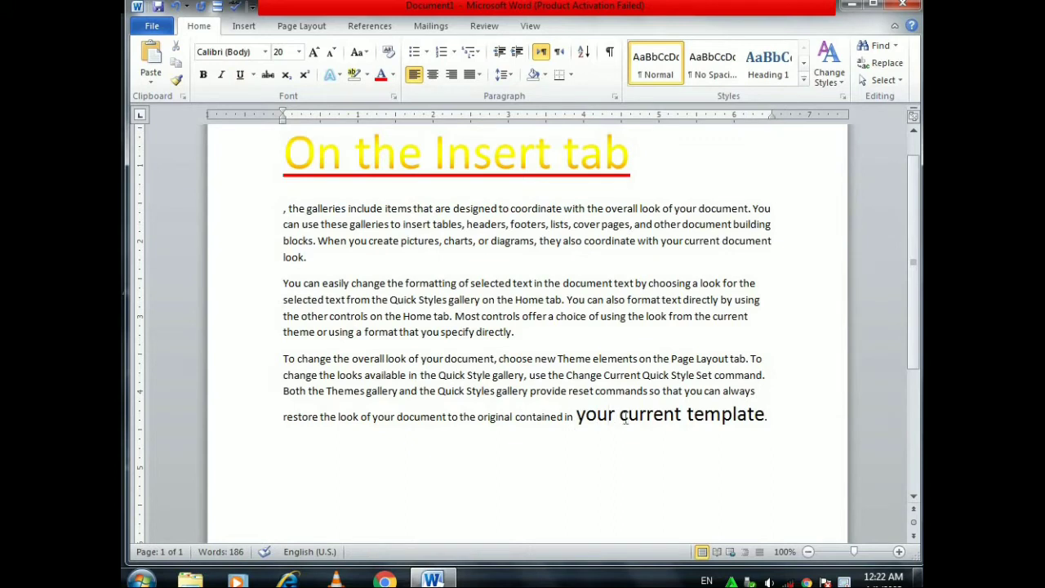
Copy the whole heading's formatting with Format Painter onto the paragraph beginning "To change the overall look"
left_click_drag(312, 147, 559, 157)
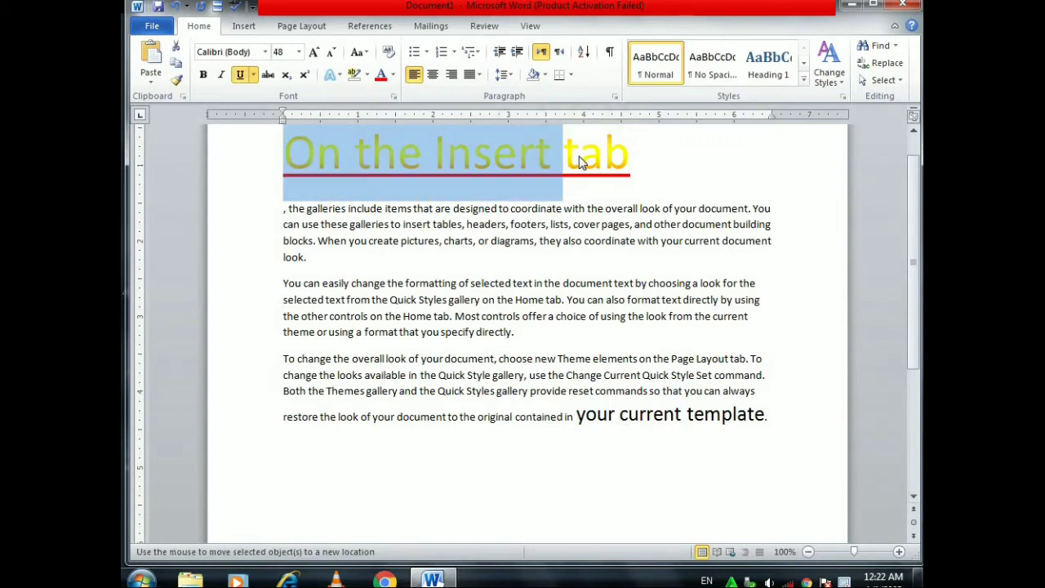
left_click(579, 159)
double_click(549, 156)
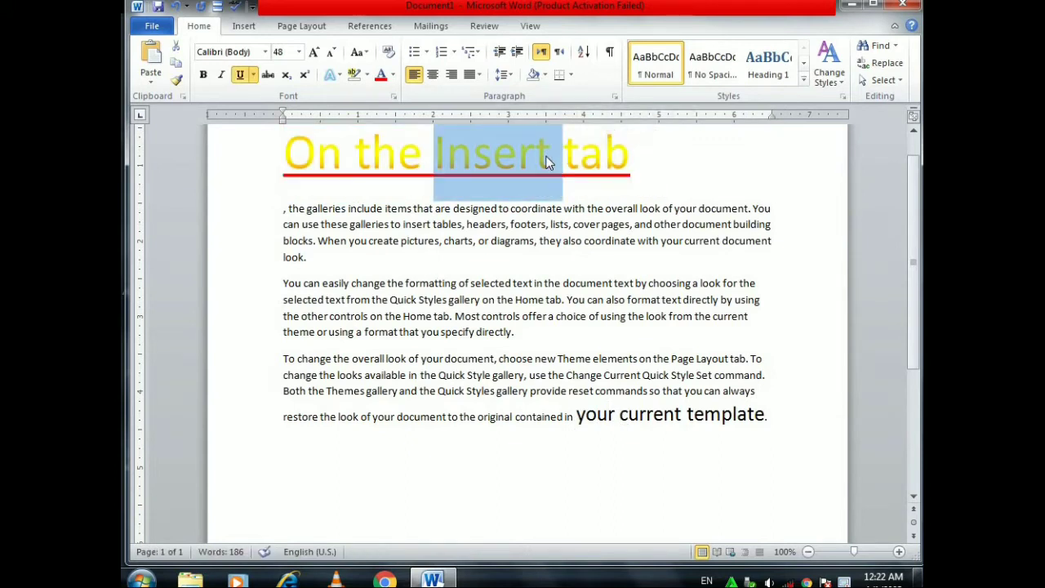
triple_click(549, 159)
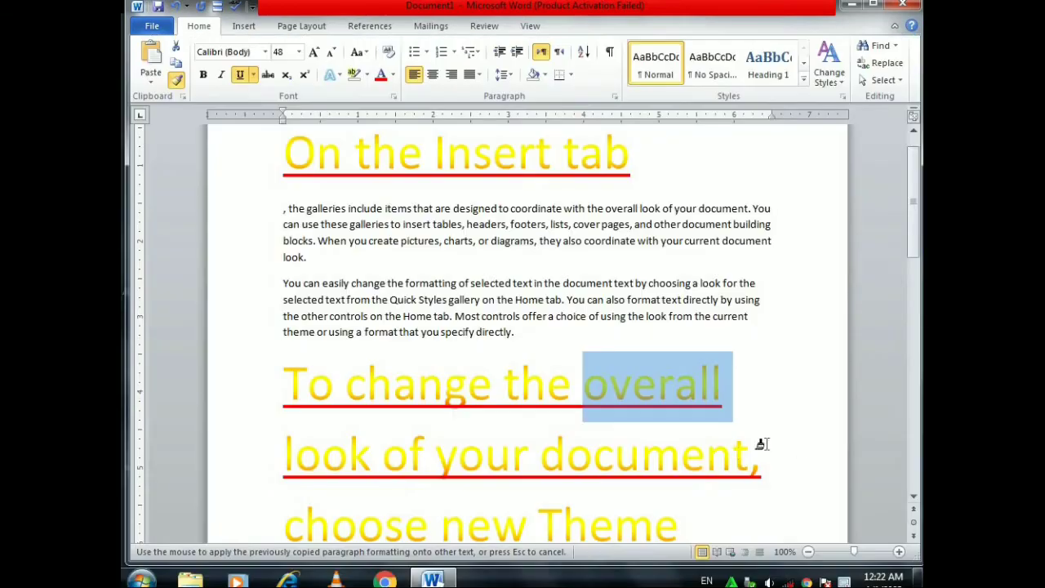
scroll(797, 450, "down", 5)
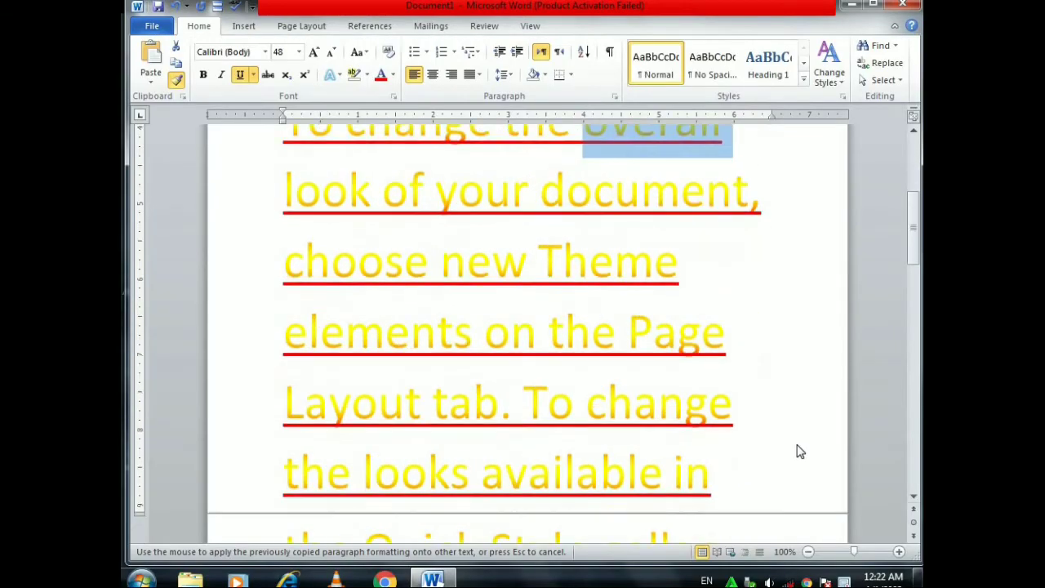